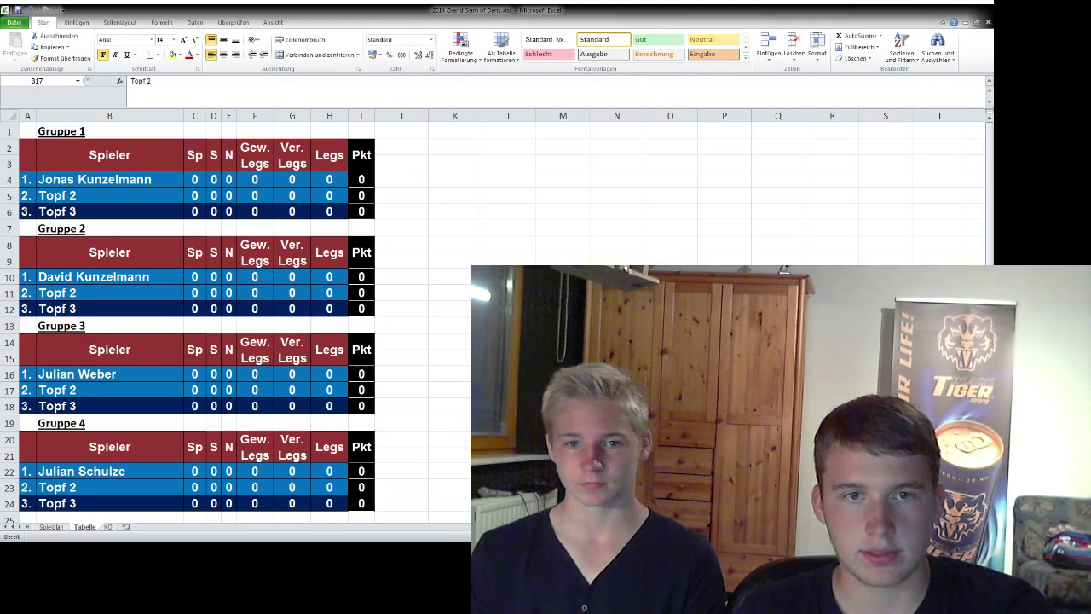
- Inspect the seeded players and Topf 2 placeholders in the Gruppe 1–4 tables
left_click(109, 390)
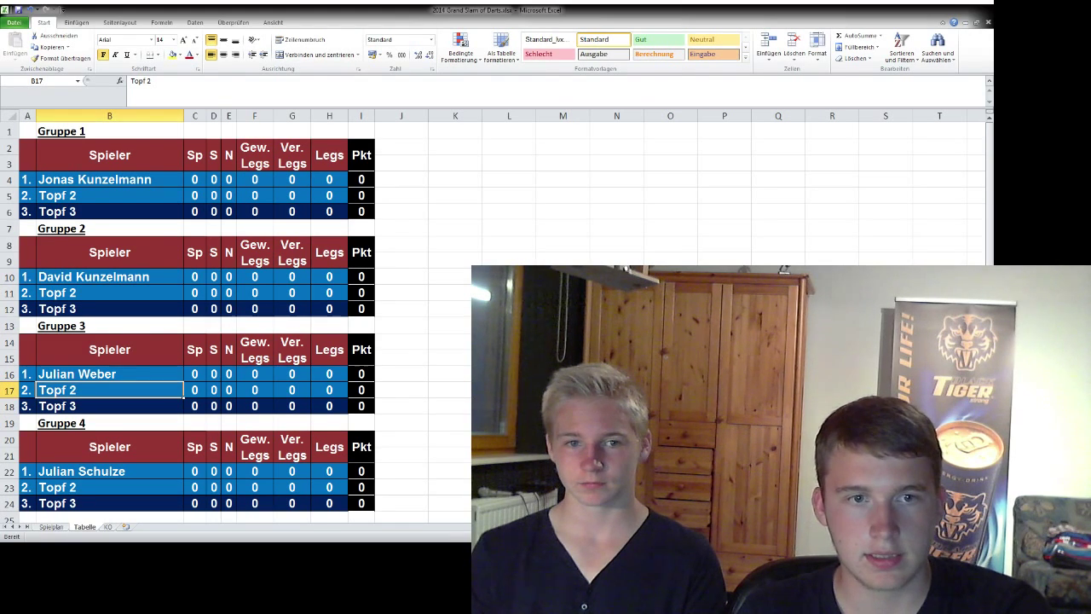
left_click(402, 357)
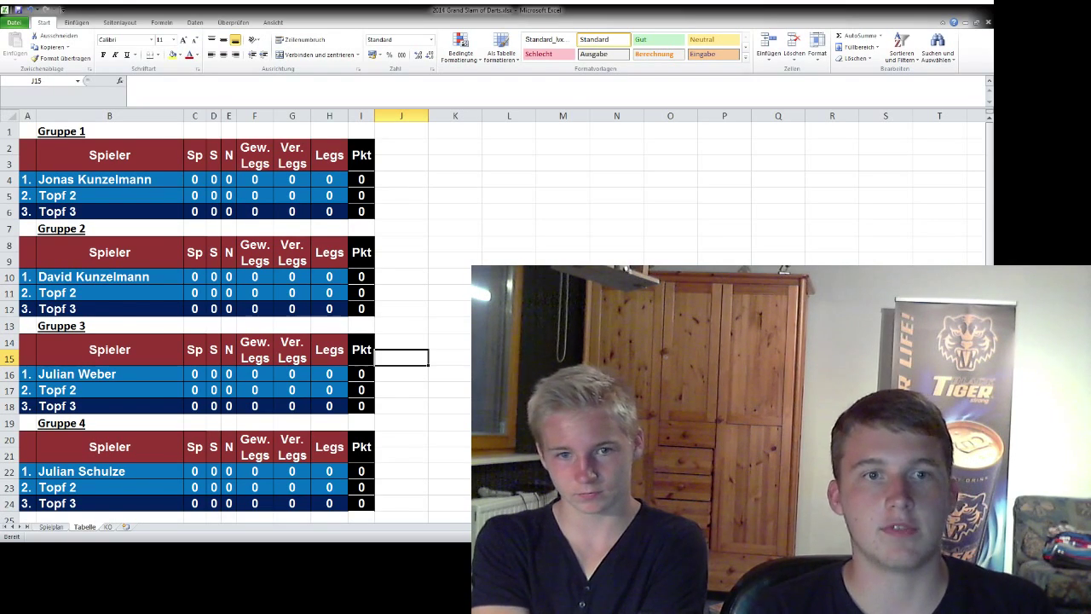
left_click(109, 179)
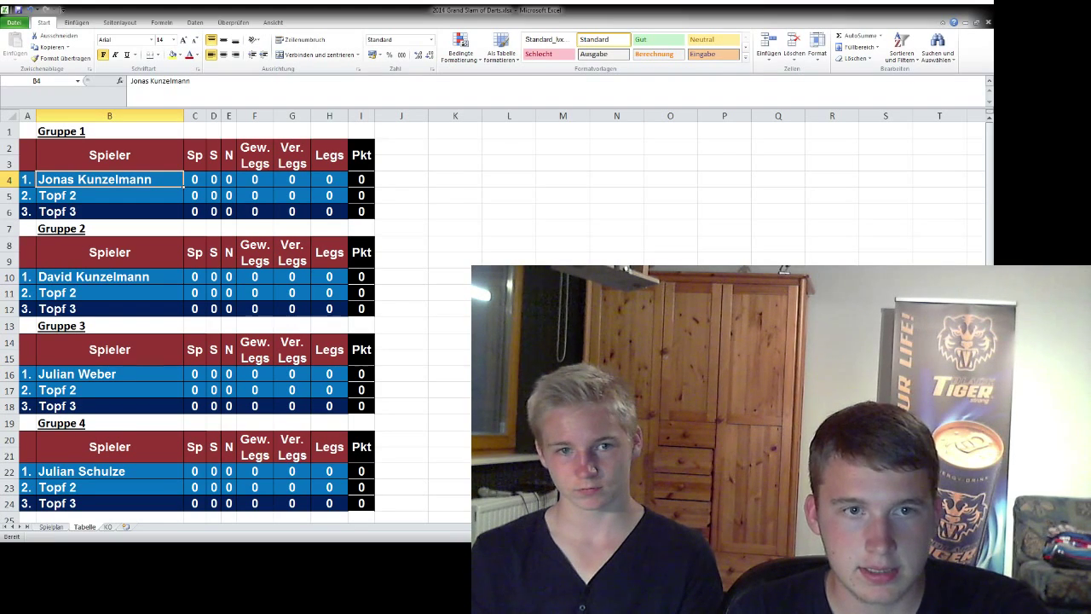
double_click(109, 373)
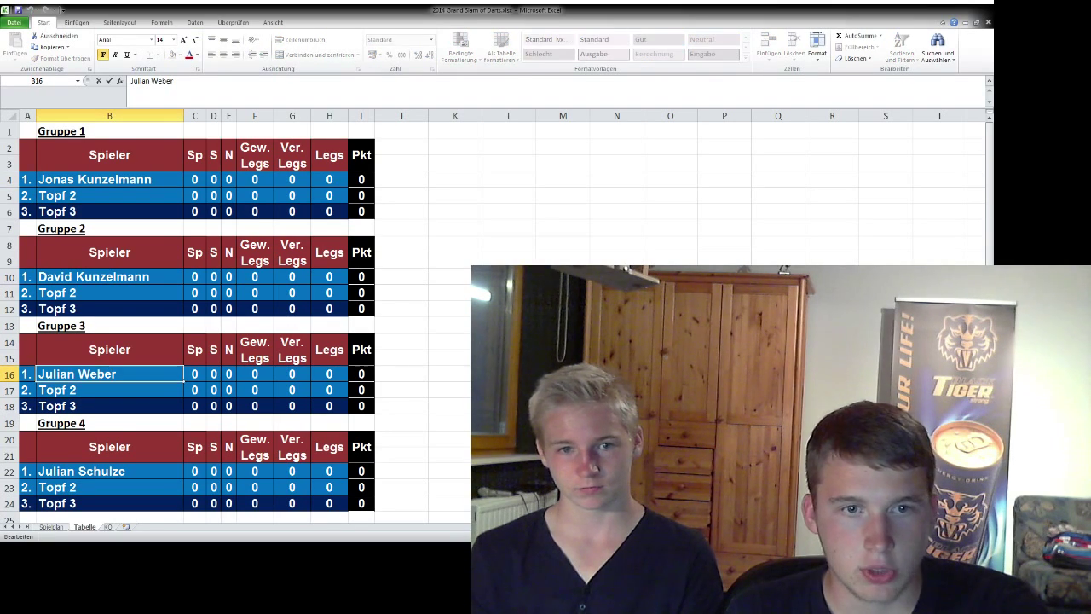
left_click(401, 374)
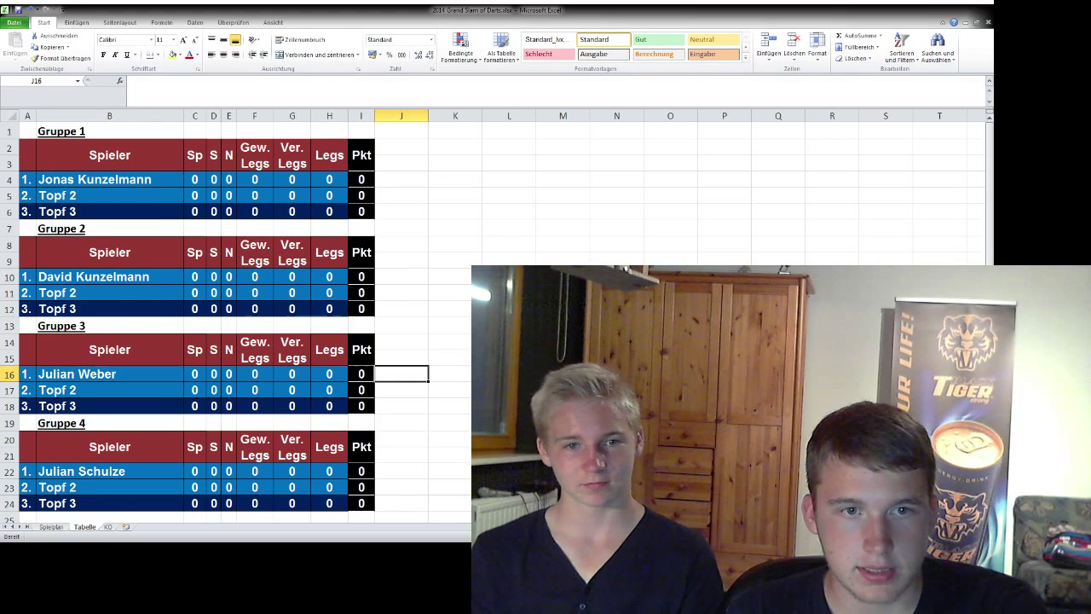
left_click(109, 373)
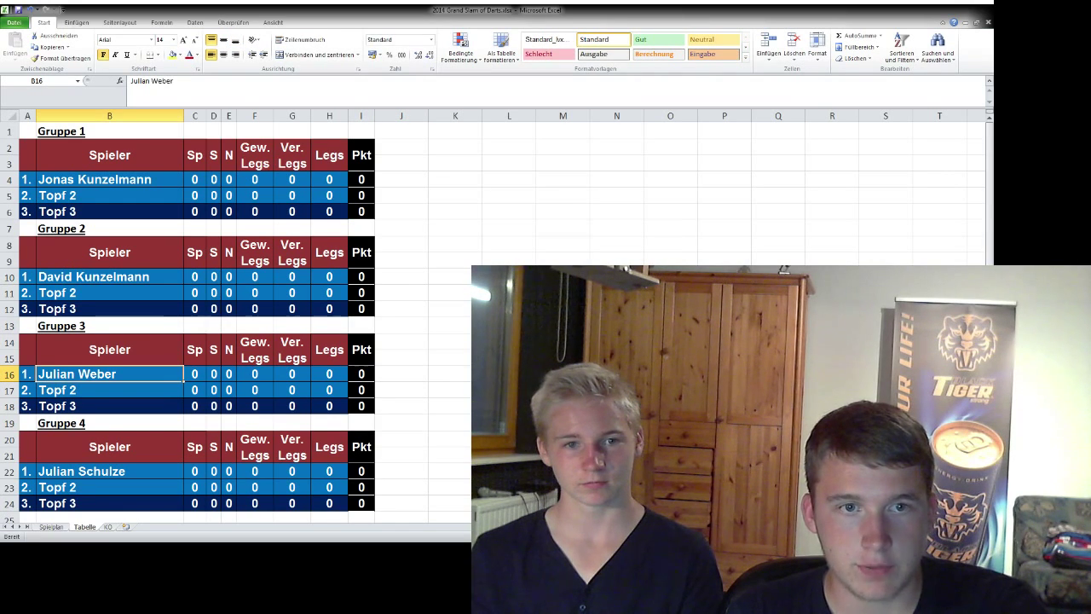
left_click(109, 276)
left_click(109, 471)
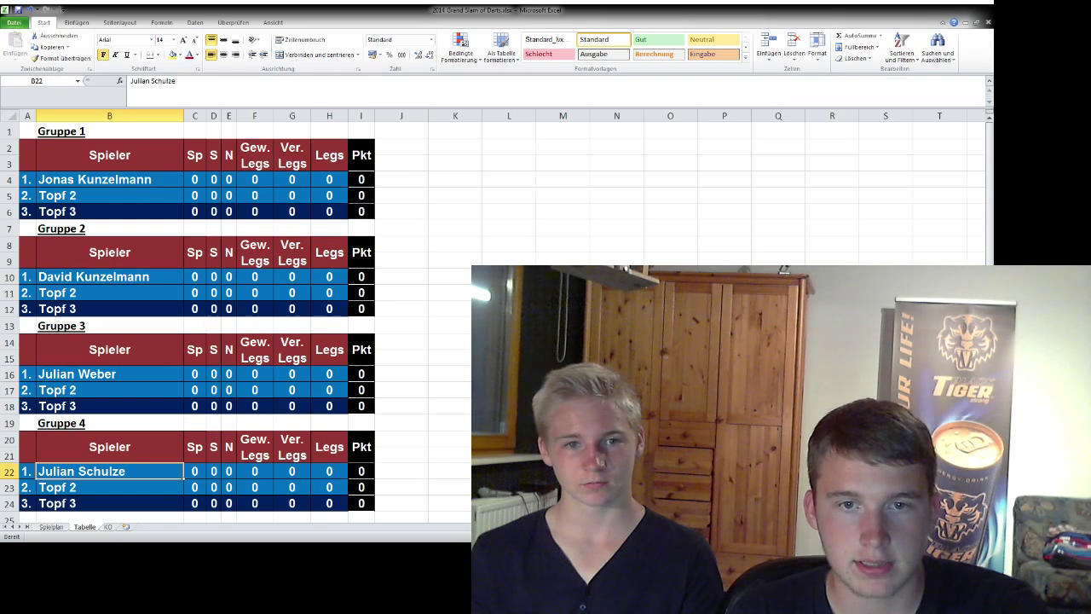
left_click(401, 422)
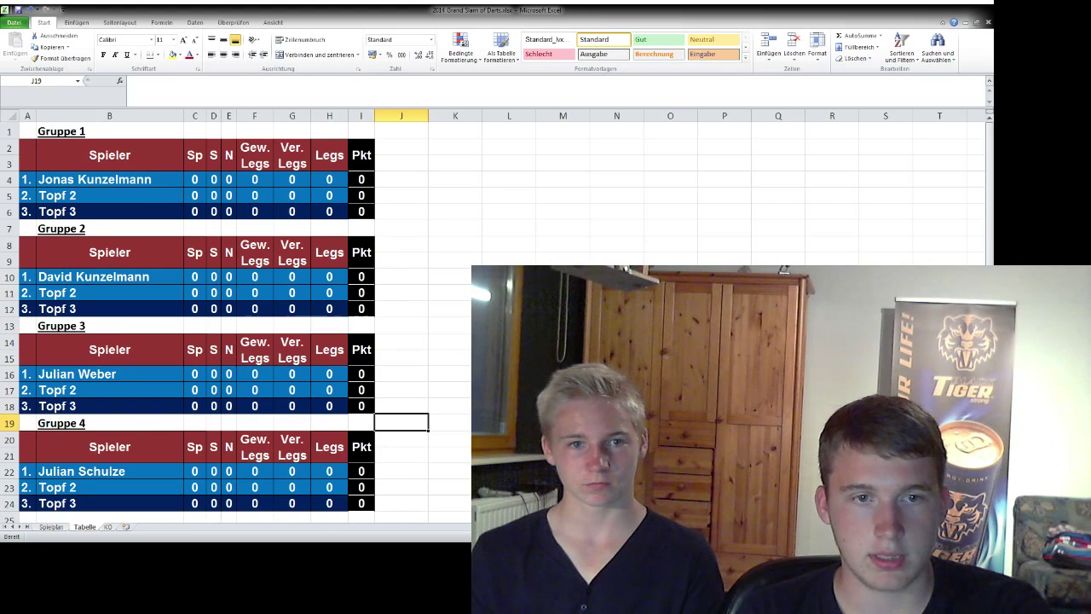
- Glance at the Spielplan match schedule, then return to the Tabelle group tables
key("ctrl+Page_Up")
left_click(448, 373)
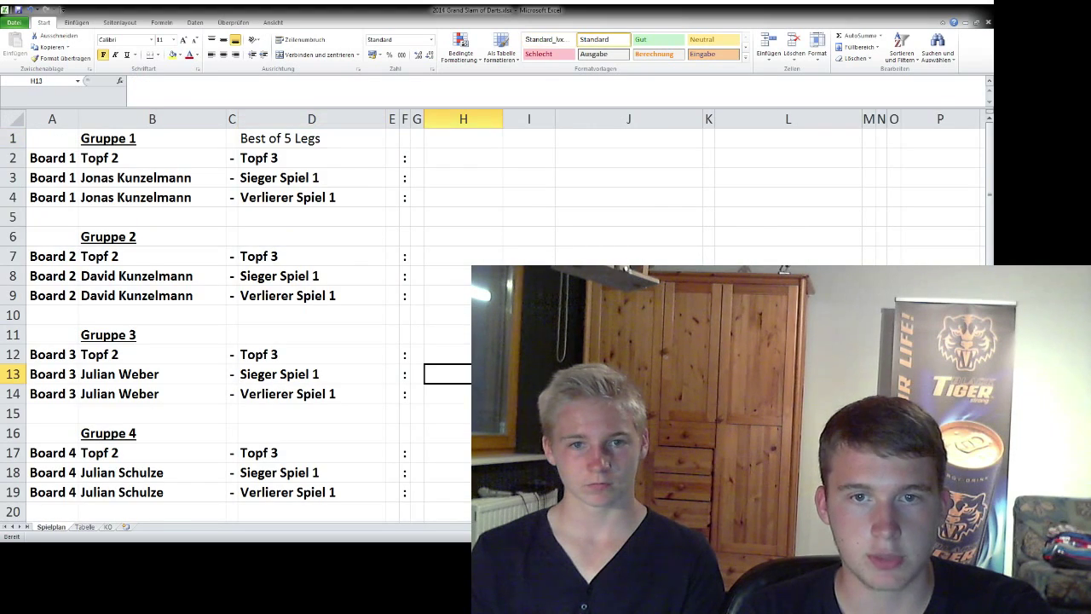
left_click(528, 373)
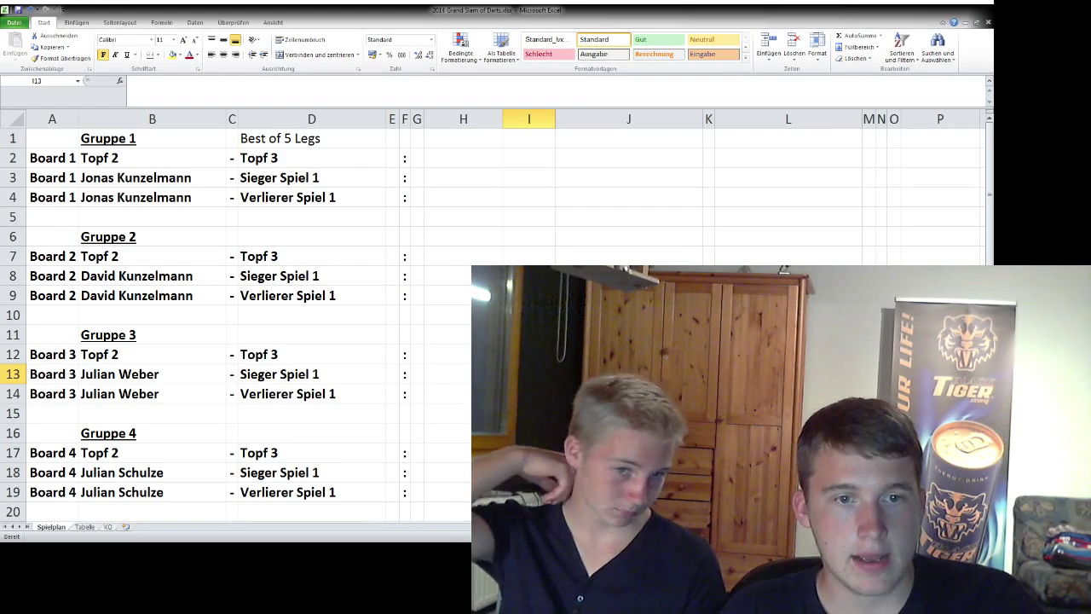
key("ctrl+Page_Down")
left_click(400, 470)
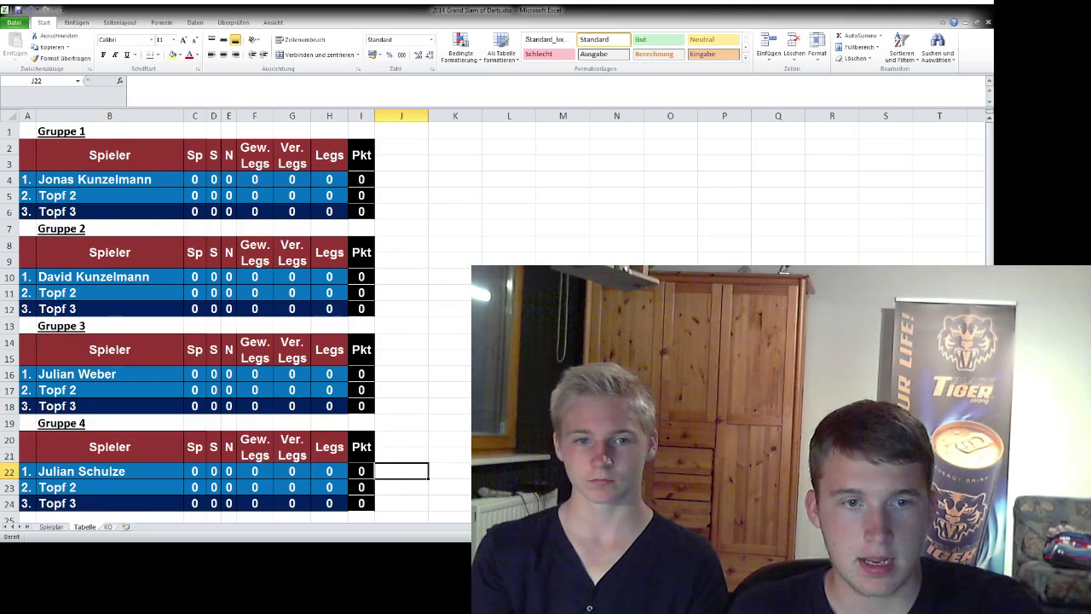
- Review the KO sheet's quarter-final pairings such as Sieger Gr. 1 vs Zweiter Gr. 2
key("ctrl+Page_Down")
left_click(333, 460)
left_click(505, 363)
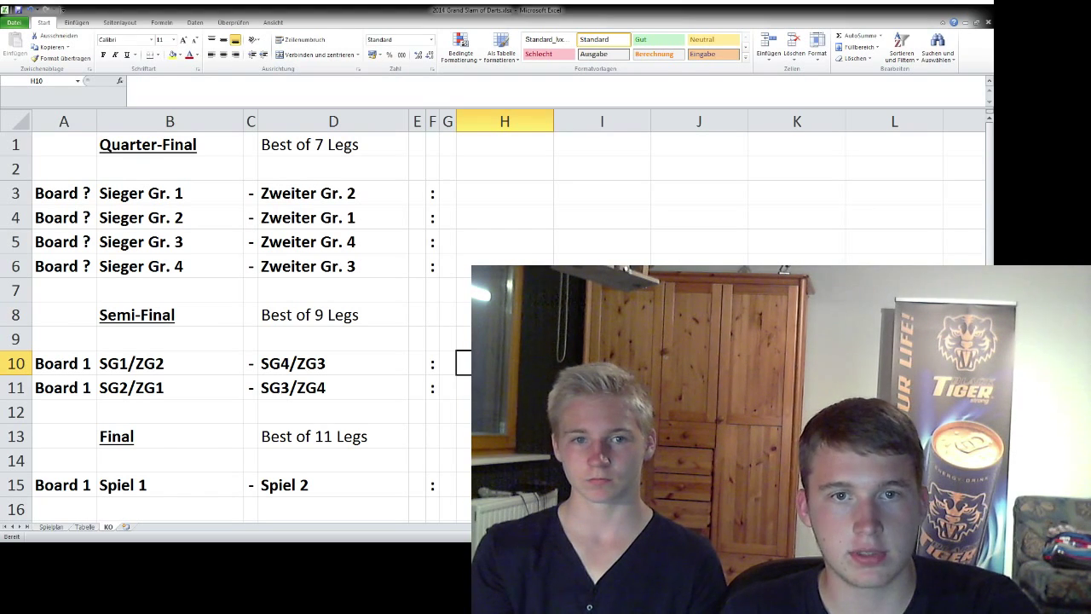
left_click(169, 193)
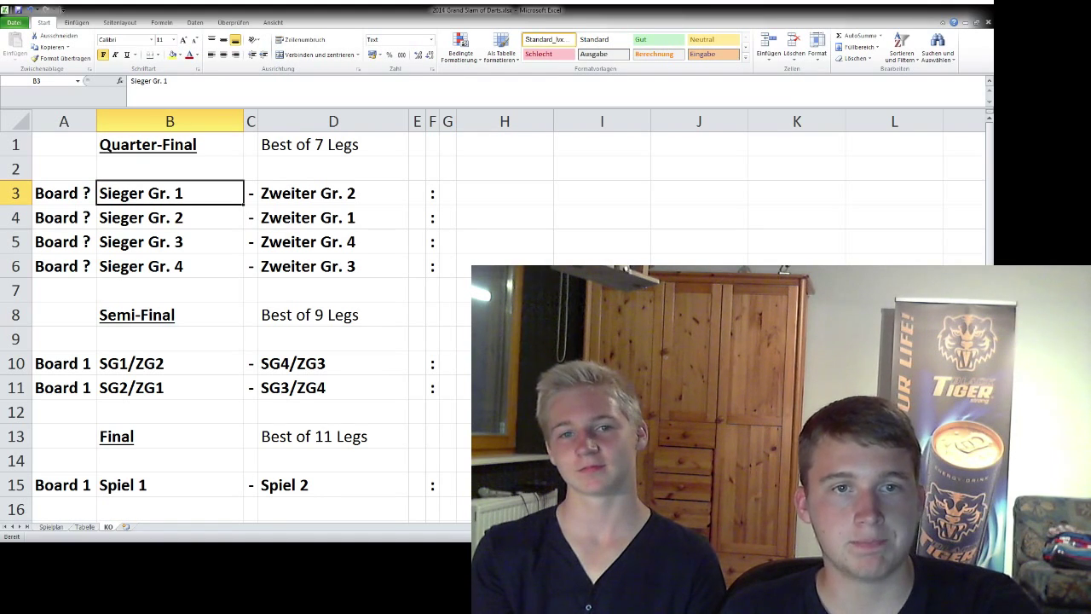
left_click(333, 193)
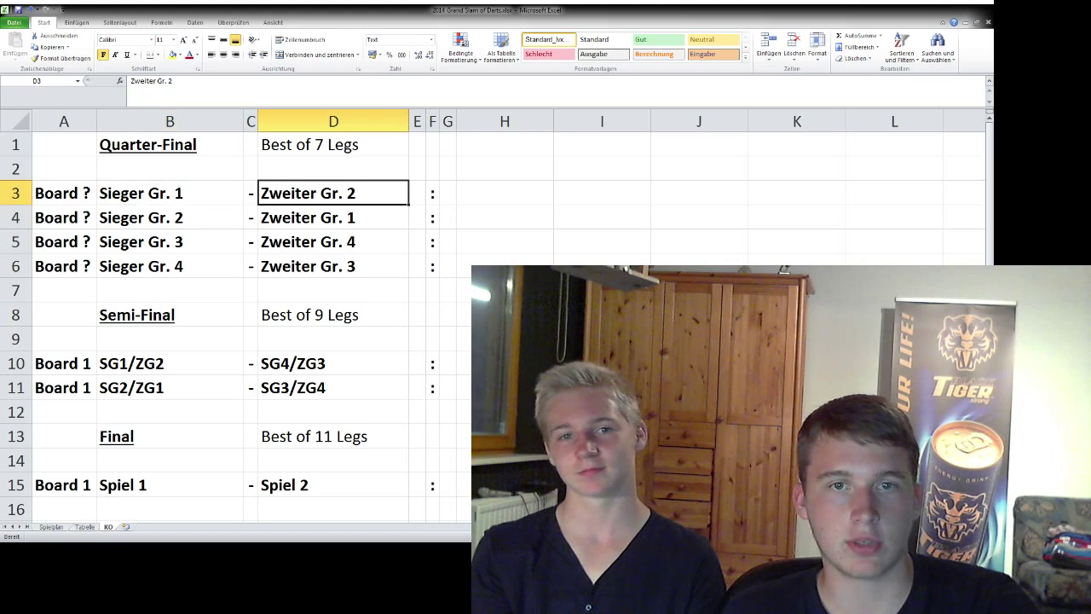
left_click(169, 217)
left_click(333, 217)
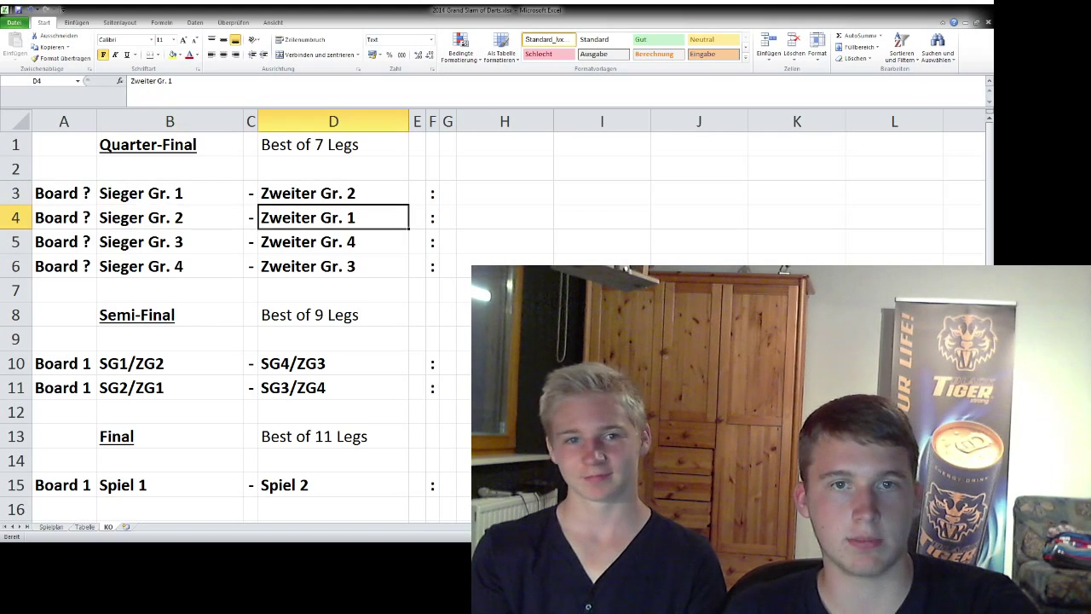
left_click(333, 169)
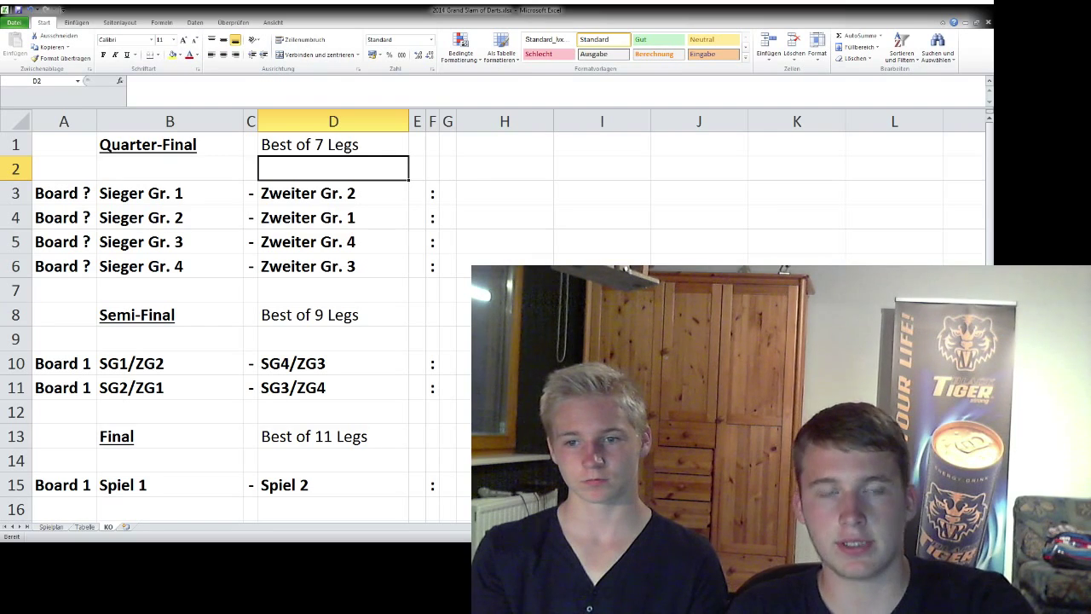
left_click(69, 193)
left_click(128, 169)
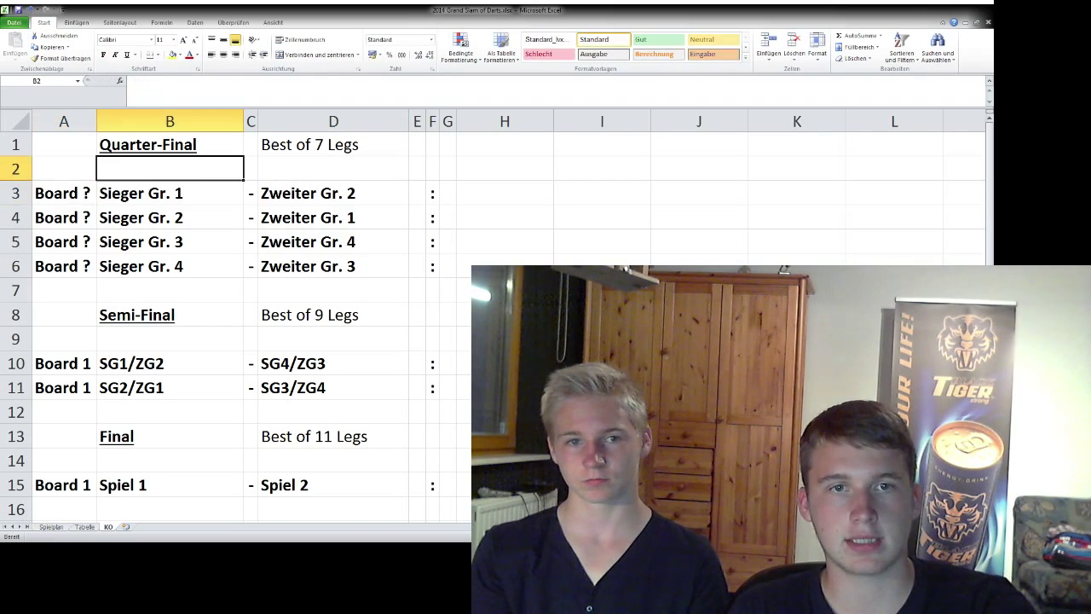
left_click(169, 338)
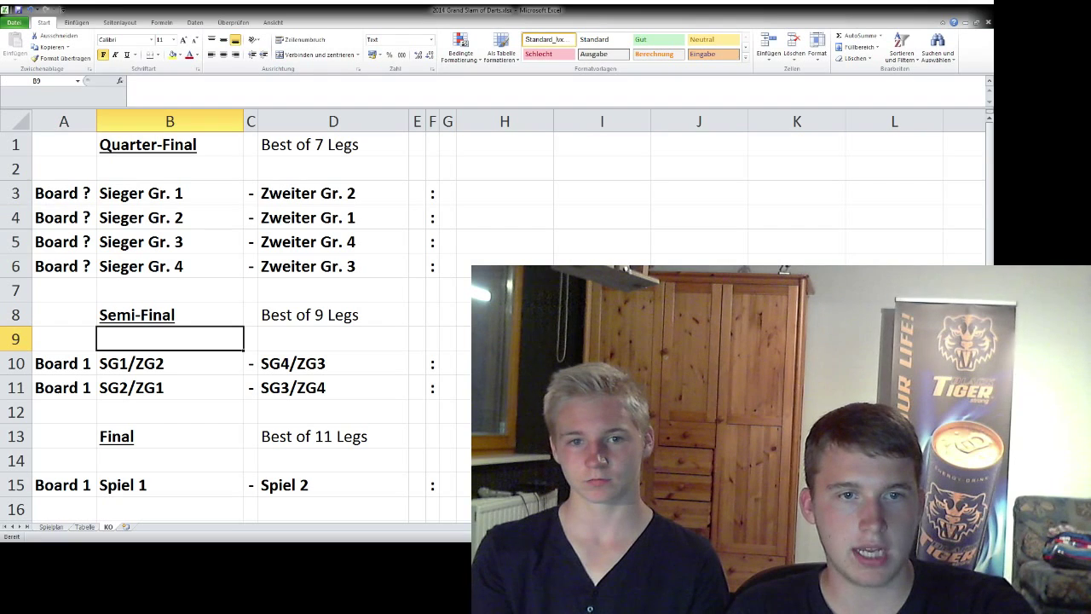
- Check the SG1/ZG2 vs SG4/ZG3 semi-final entries, then return to the Spielplan sheet
left_click(170, 363)
left_click(334, 363)
left_click(170, 363)
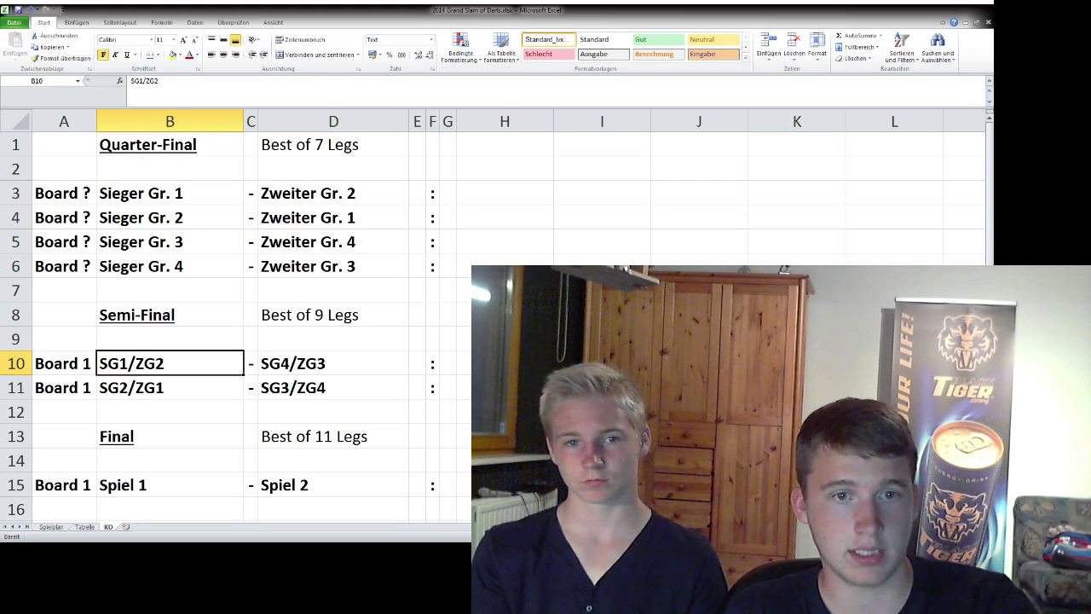
left_click(169, 193)
left_click(334, 193)
double_click(282, 192)
left_click(333, 364)
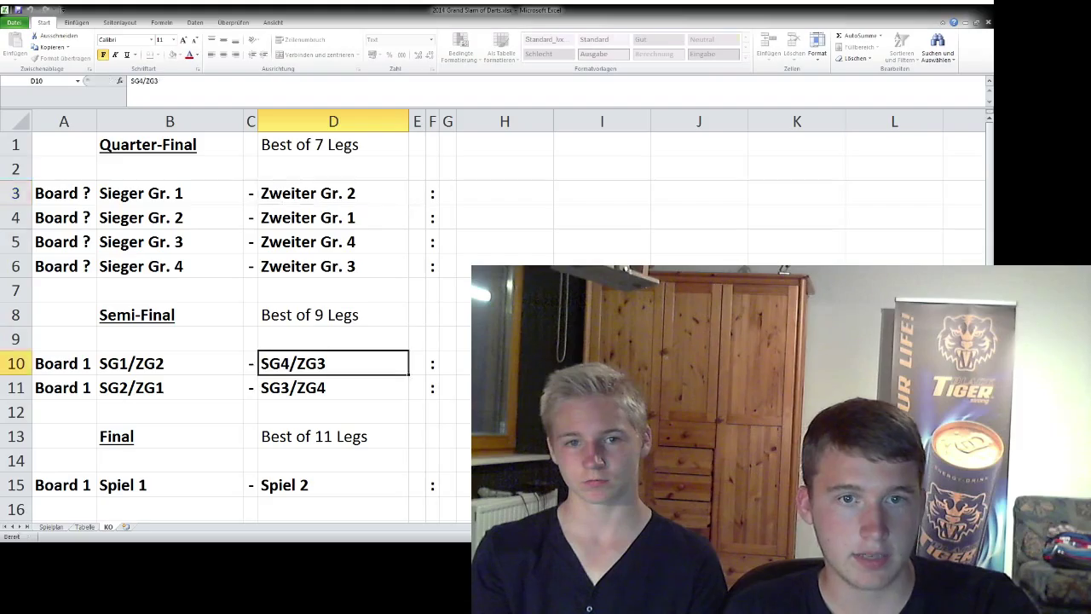
left_click(169, 266)
left_click(333, 266)
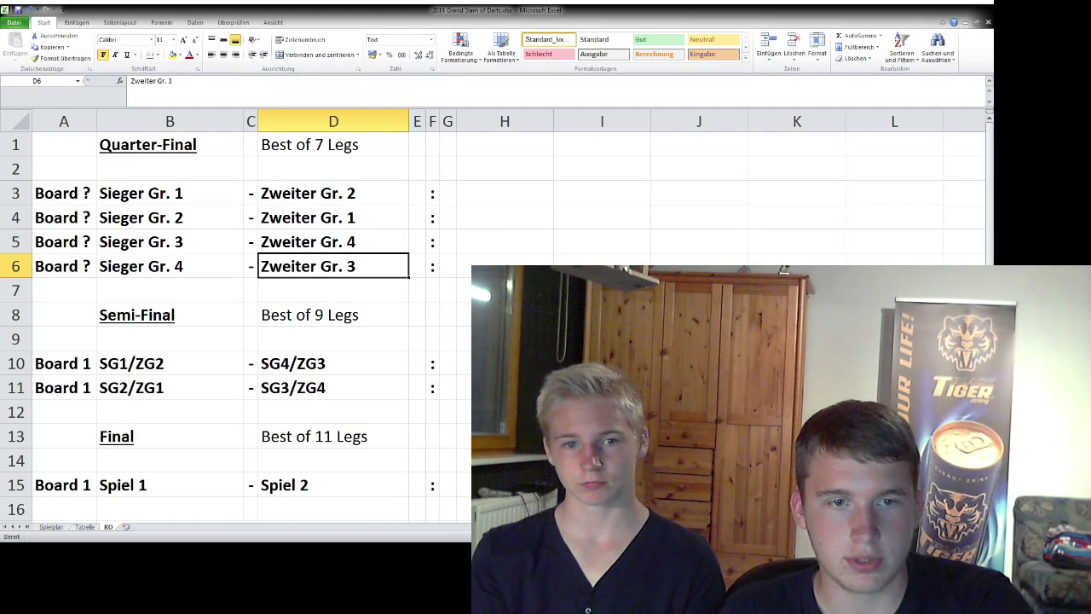
key("ctrl+Page_Up")
key("ctrl+Page_Up")
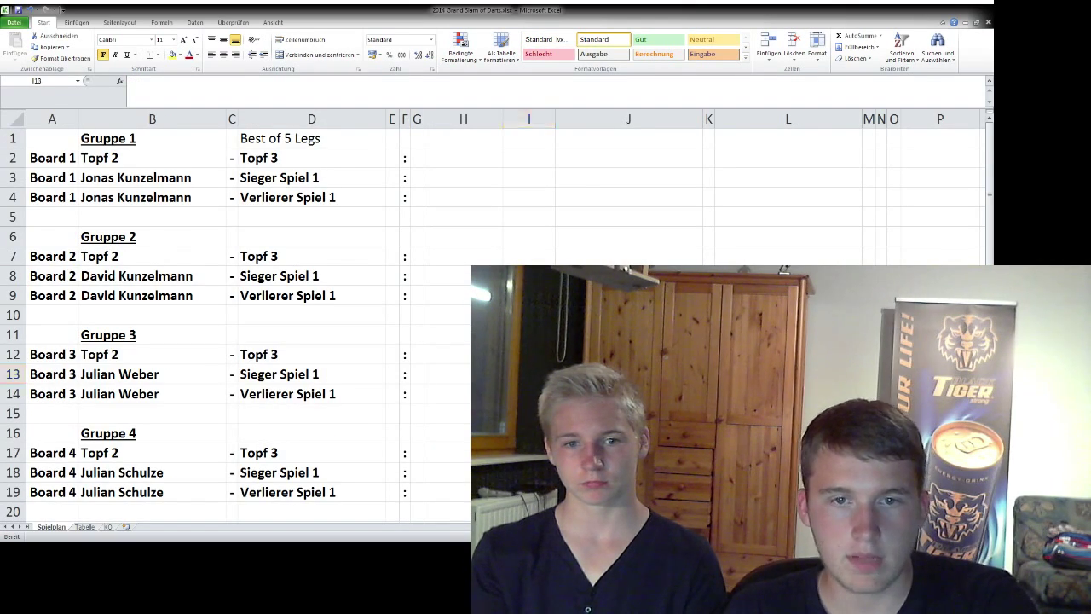
key("ctrl+Tab")
- Redraw from the Topf 2 pot and select Gruppe 1's Topf 2 placeholder in Tabelle
key("ctrl+Page_Down")
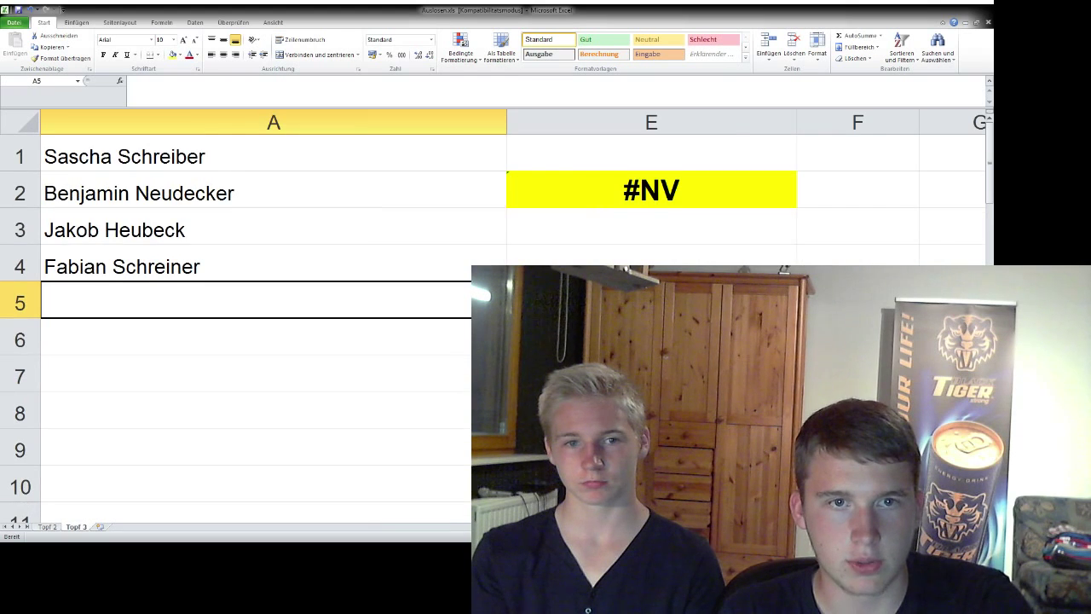
key("ctrl+Page_Up")
key("ctrl+Page_Down")
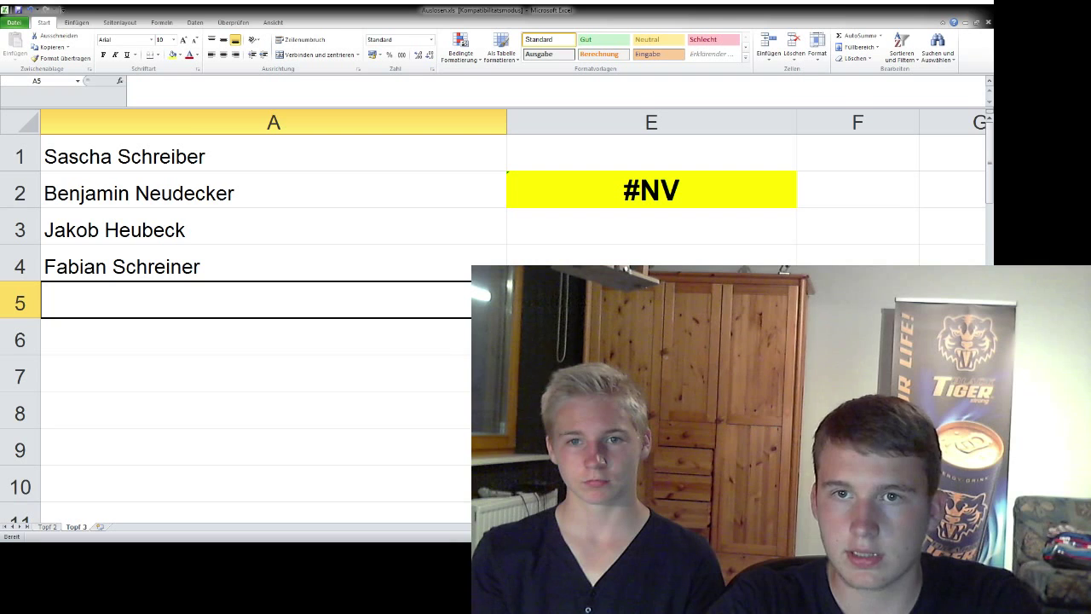
key("ctrl+Page_Up")
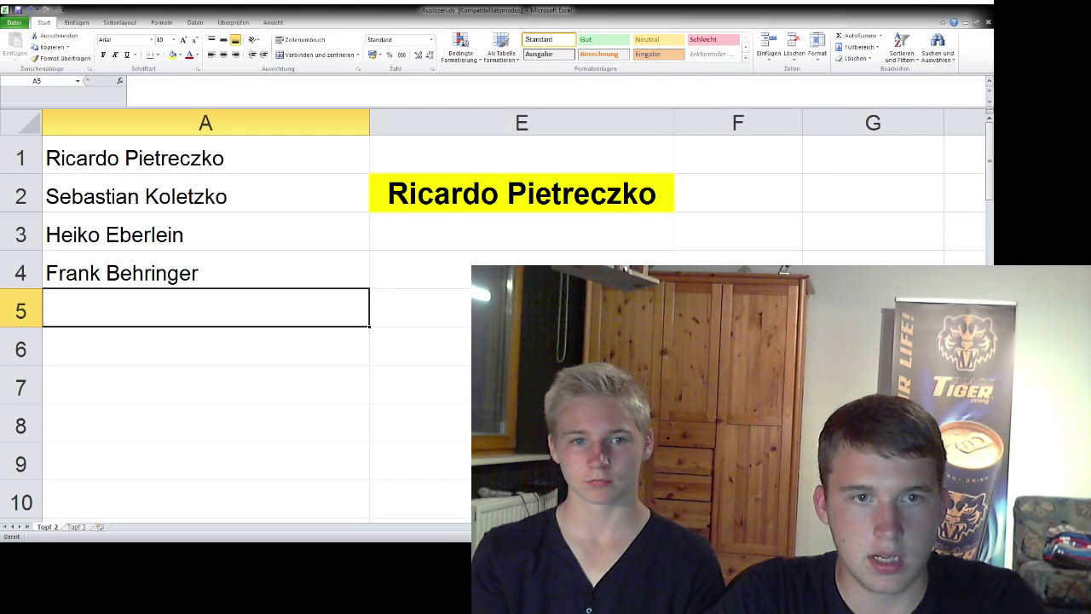
key("F9")
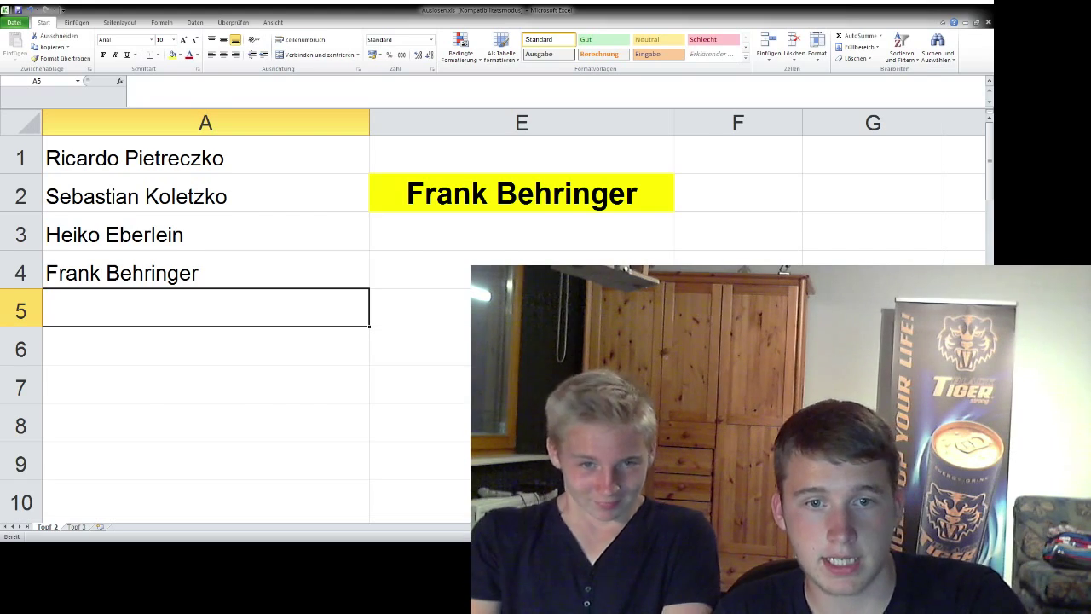
key("ctrl+Tab")
key("ctrl+Page_Down")
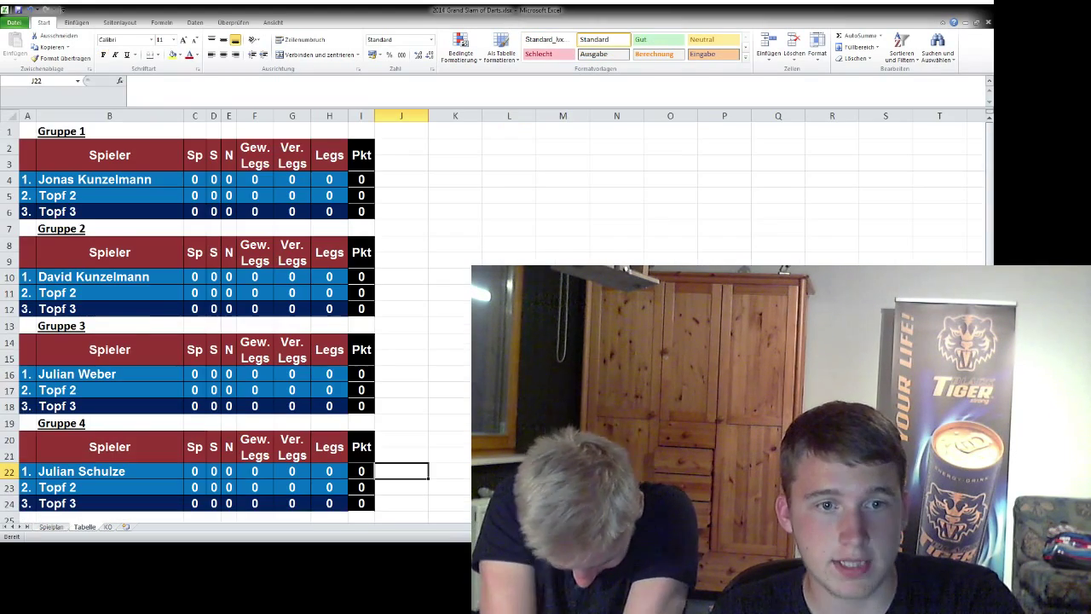
left_click(109, 195)
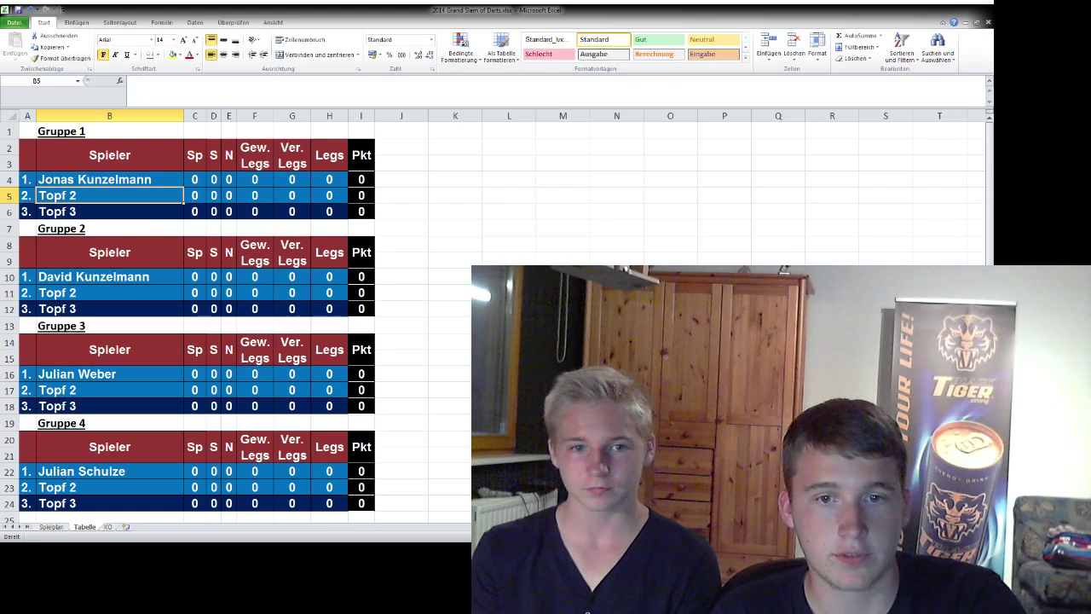
- Recalculate the pot 2 draw and delete the drawn player from the pot list
key("ctrl+Tab")
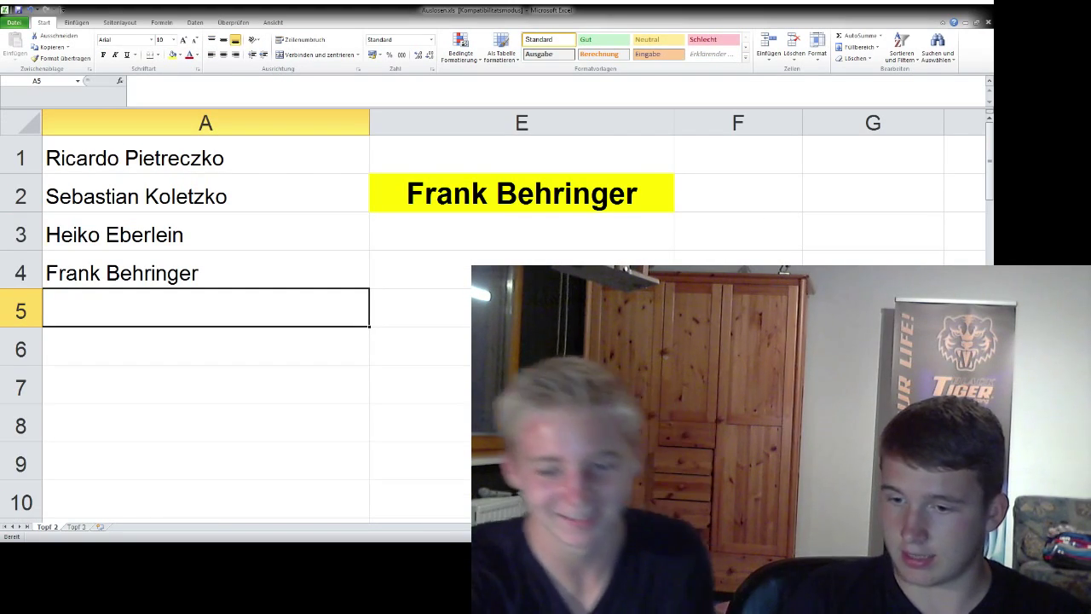
key("F9")
key("F9")
key("F9")
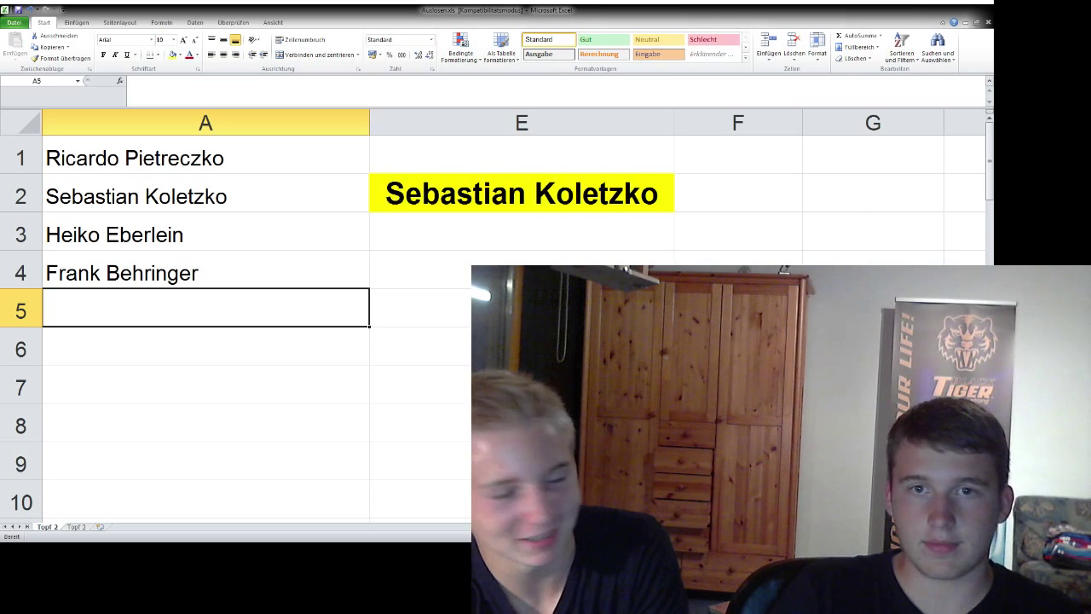
key("F9")
key("F9")
key("F9")
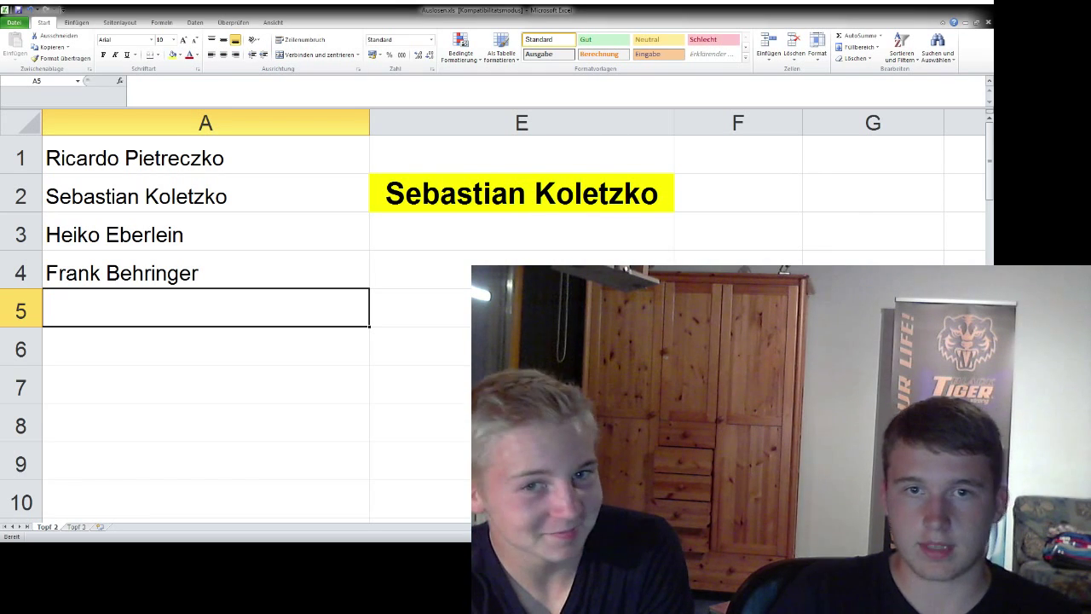
left_click(205, 193)
key("Delete")
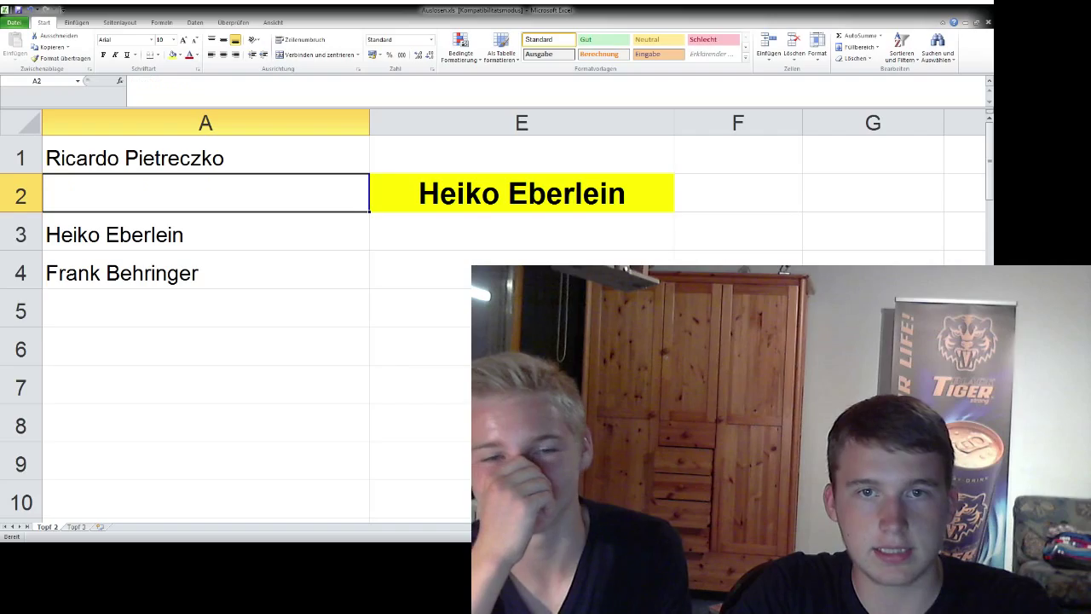
key("alt+Tab")
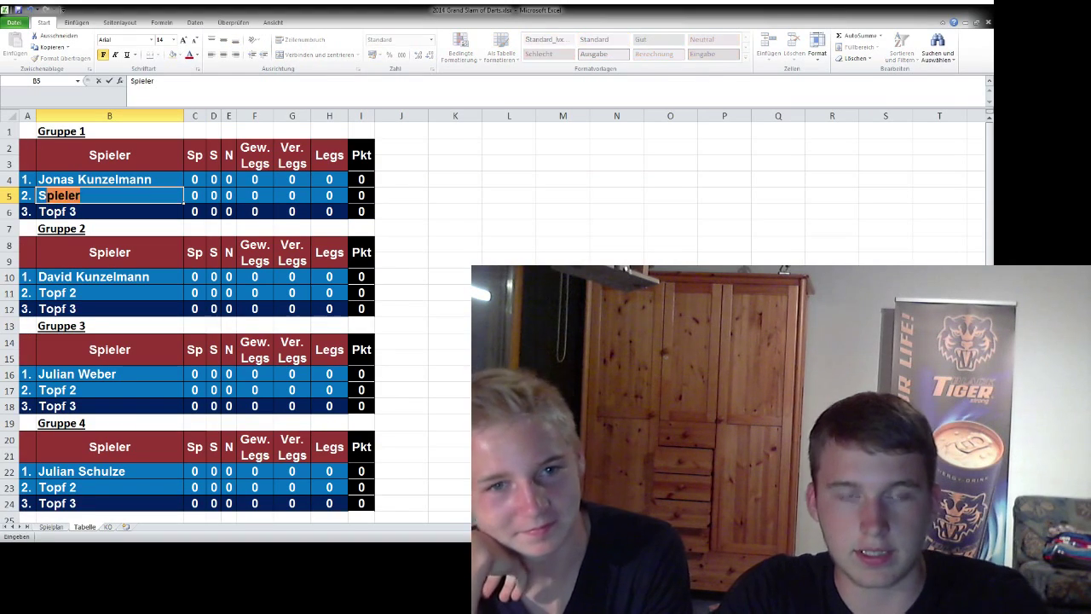
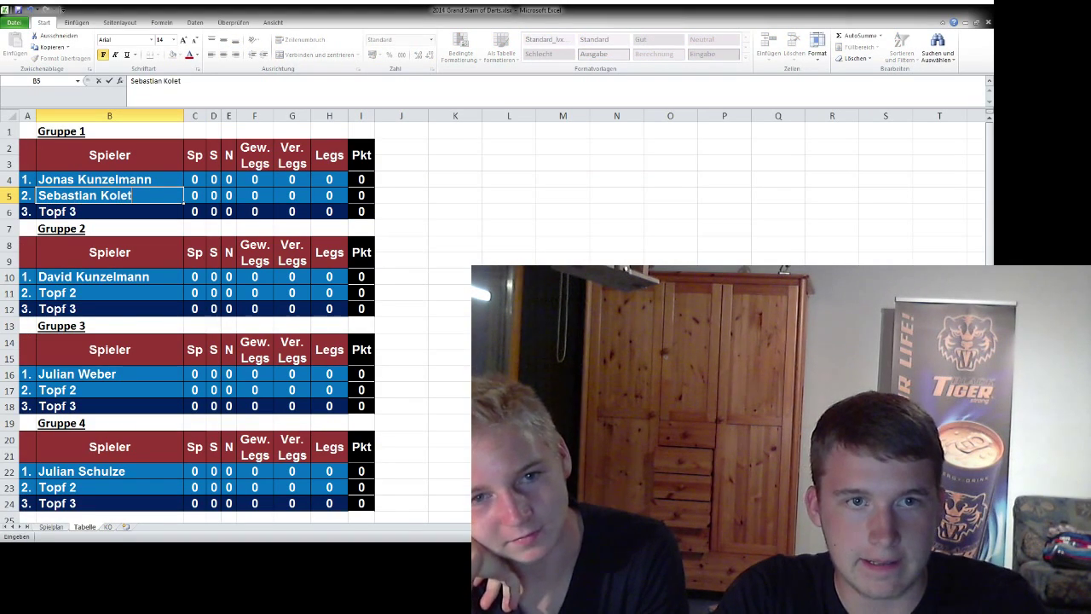
- Enter the drawn pot 2 player in Gruppe 1's Tabelle slot B5 and Spielplan slot B2
key("Return")
key("ctrl+Page_Up")
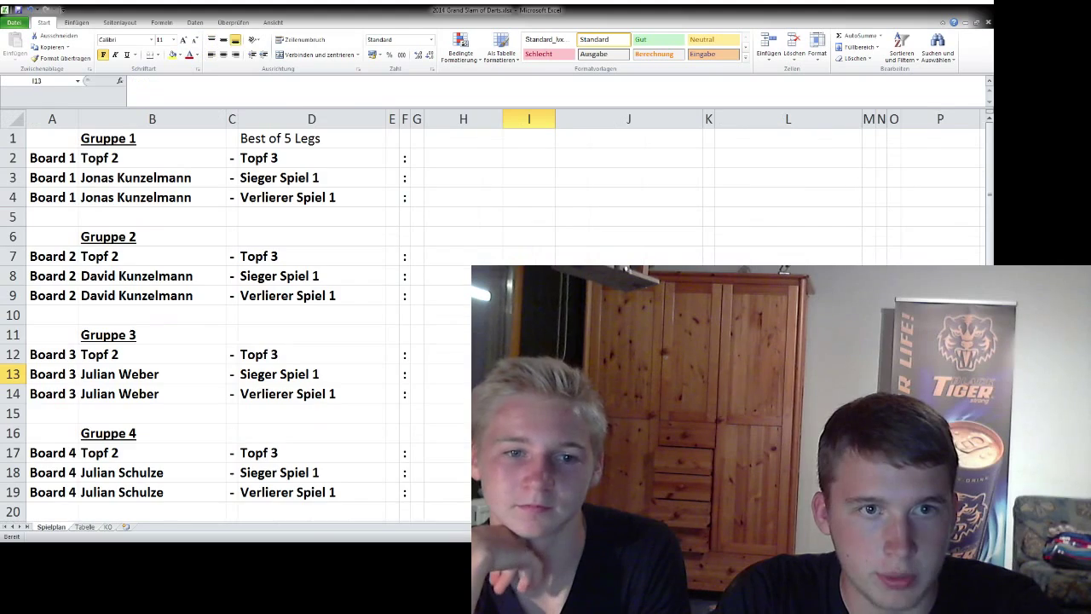
left_click(152, 158)
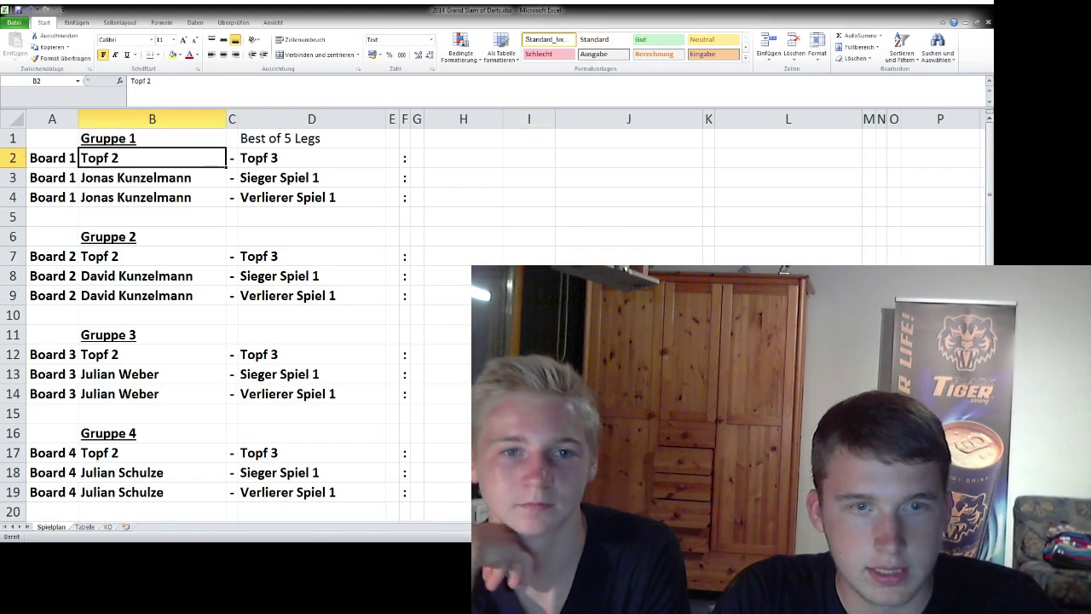
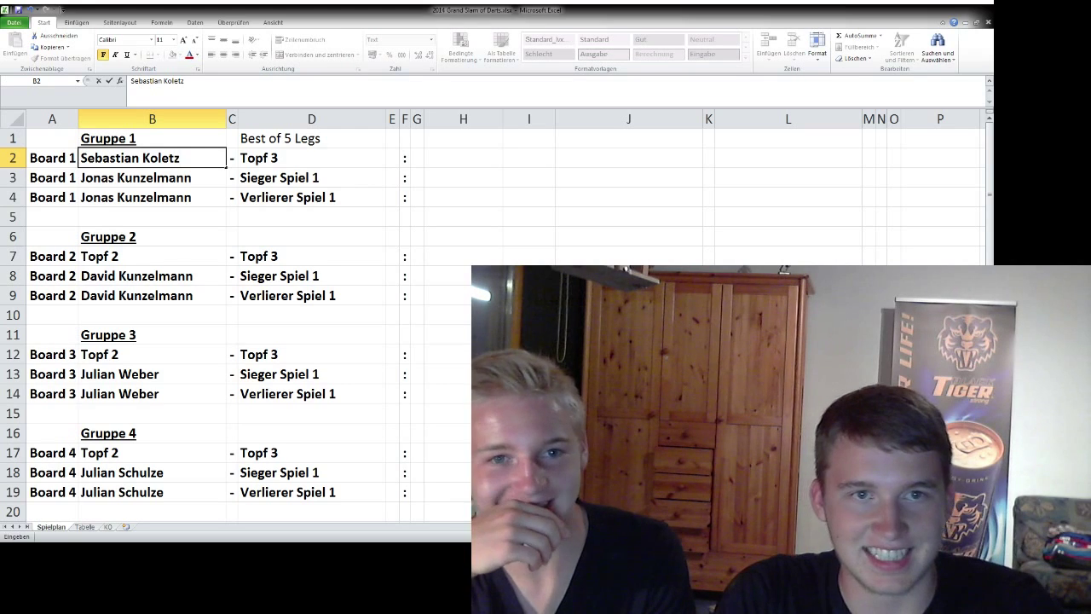
key("Return")
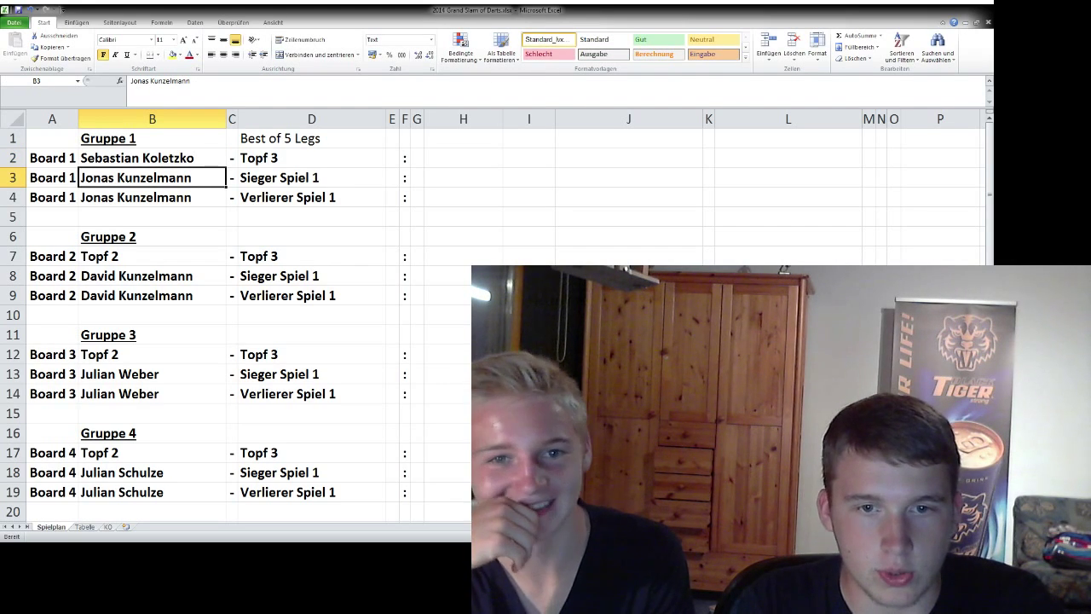
- Select Group 2's Topf 2 schedule slot, then draw a new pot 2 player and delete them from the list
left_click(151, 255)
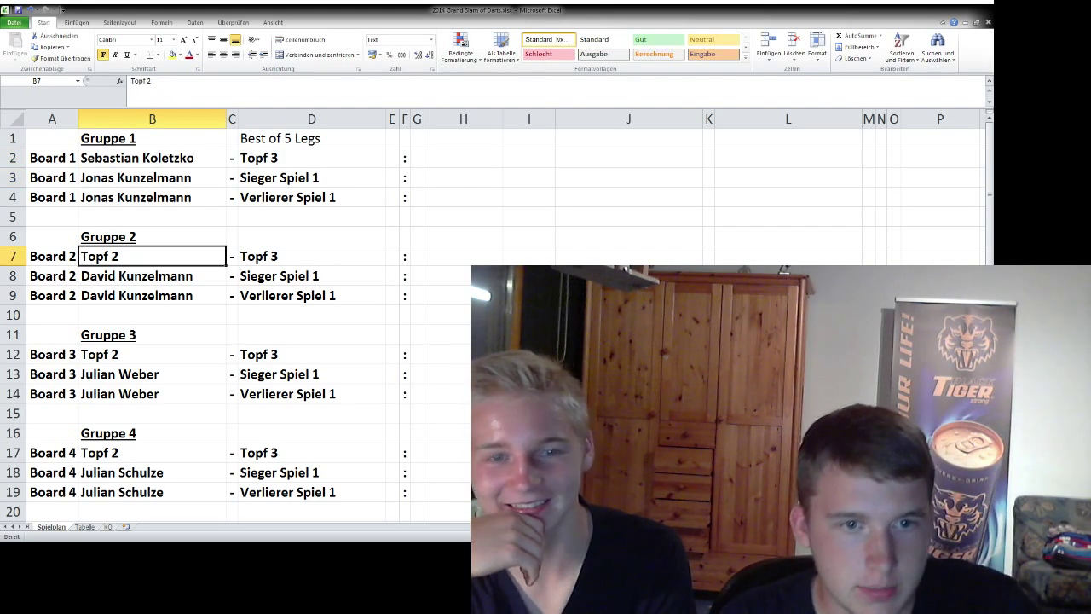
key("ctrl+Page_Down")
key("ctrl+Page_Up")
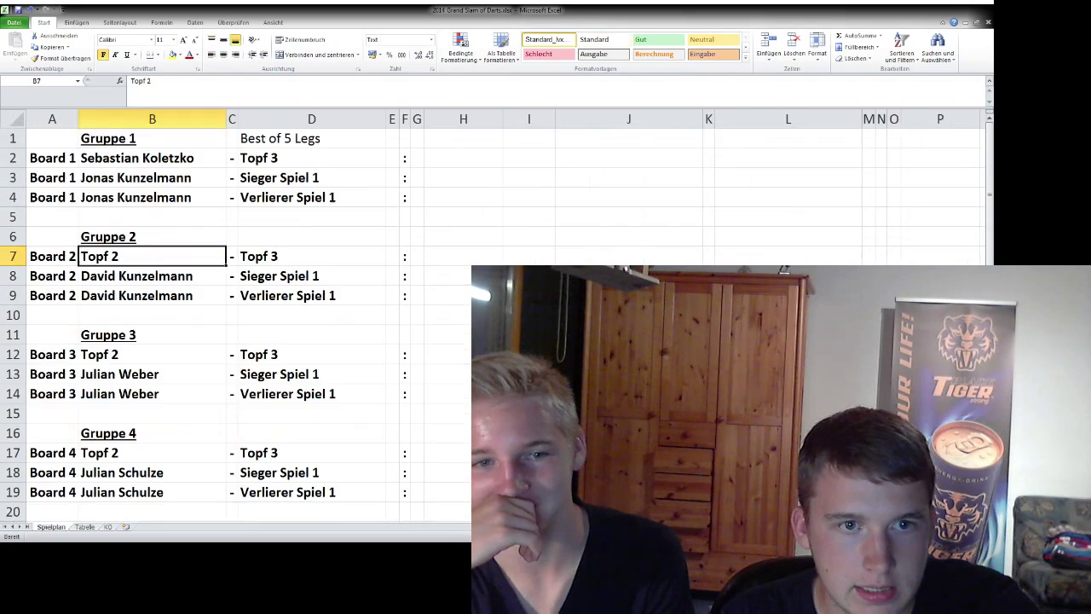
key("ctrl+Tab")
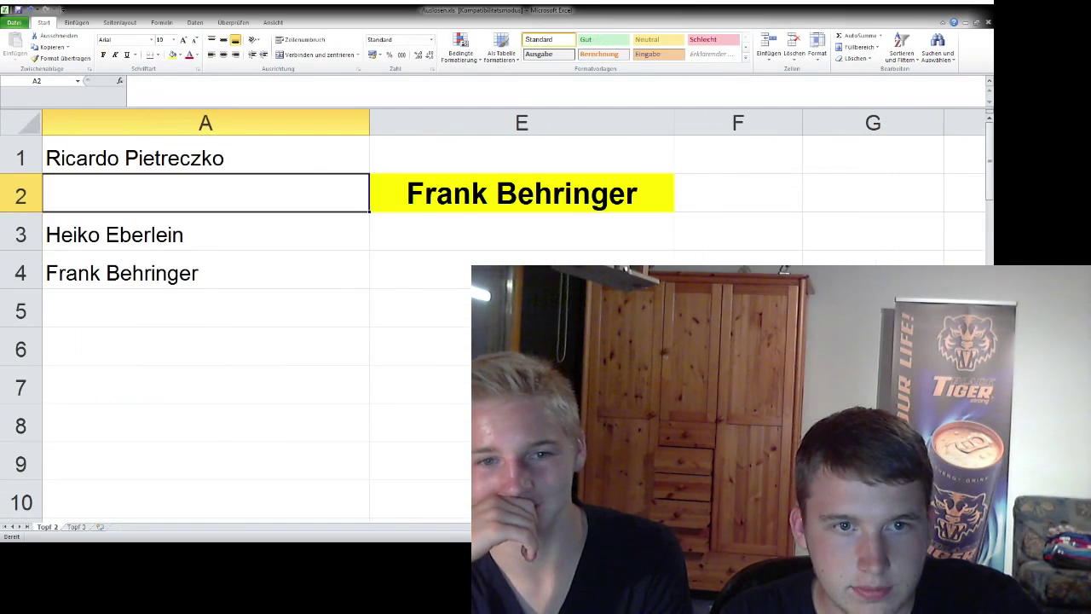
key("F9")
key("F9")
key("F9")
key("F9")
key("F9")
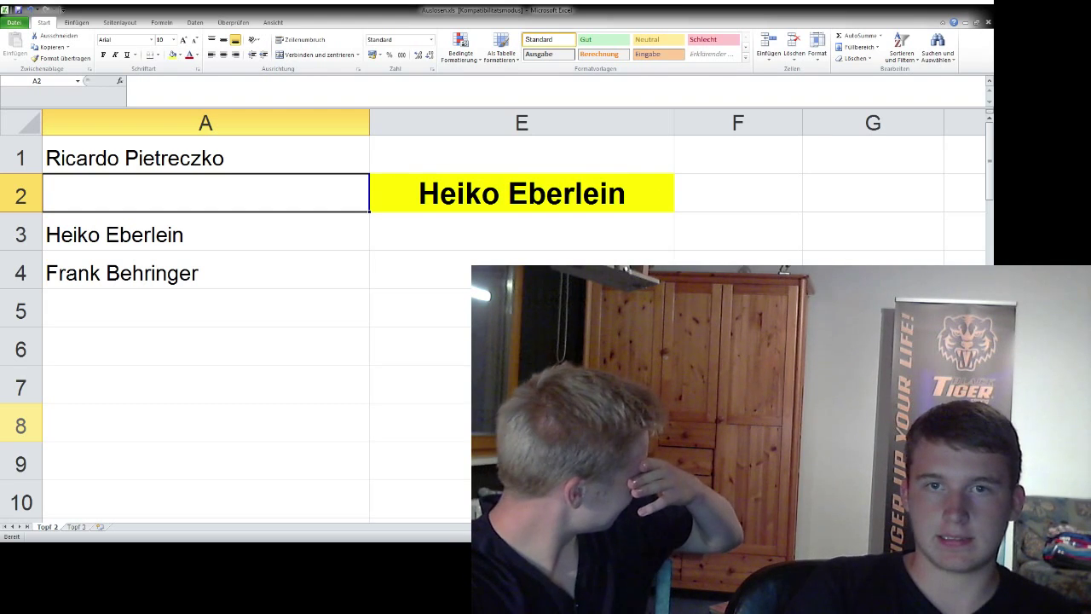
left_click(204, 234)
key("Delete")
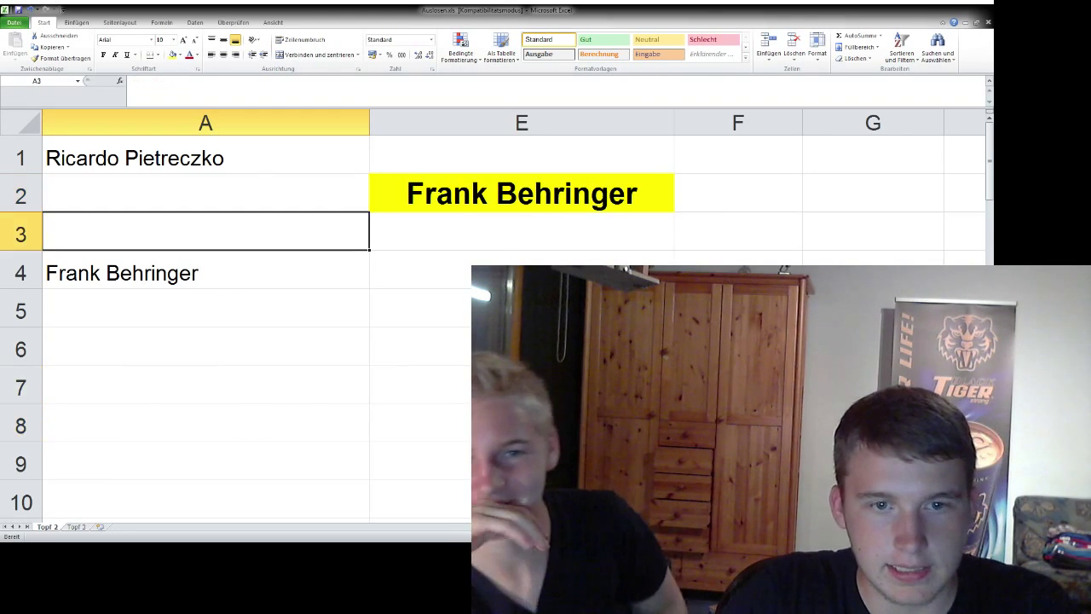
- Enter that player in Group 2's Spielplan slot B7 and Tabelle slot B11
key("ctrl+Tab")
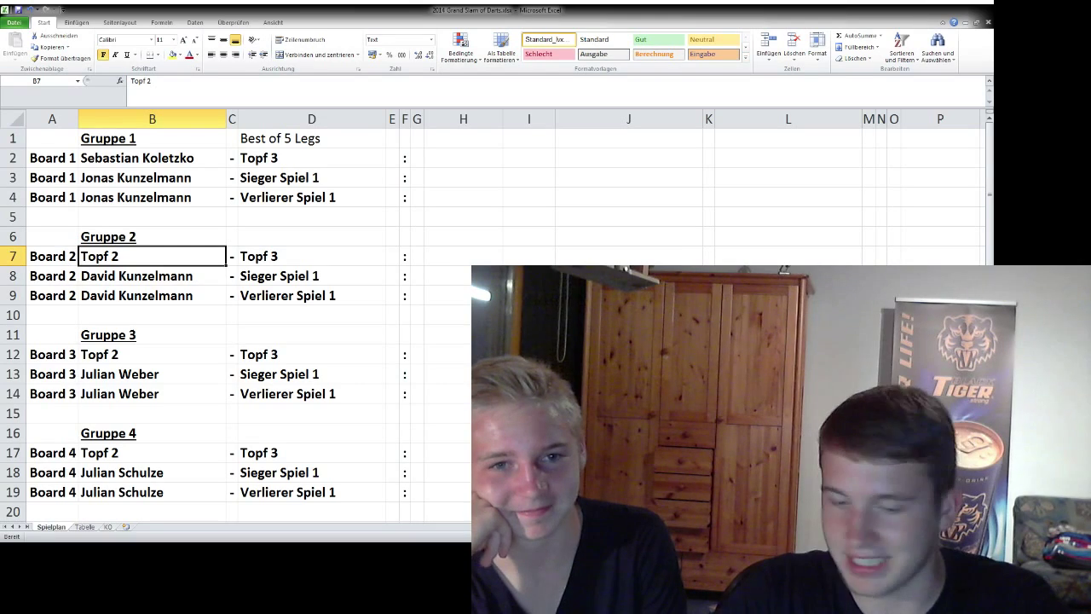
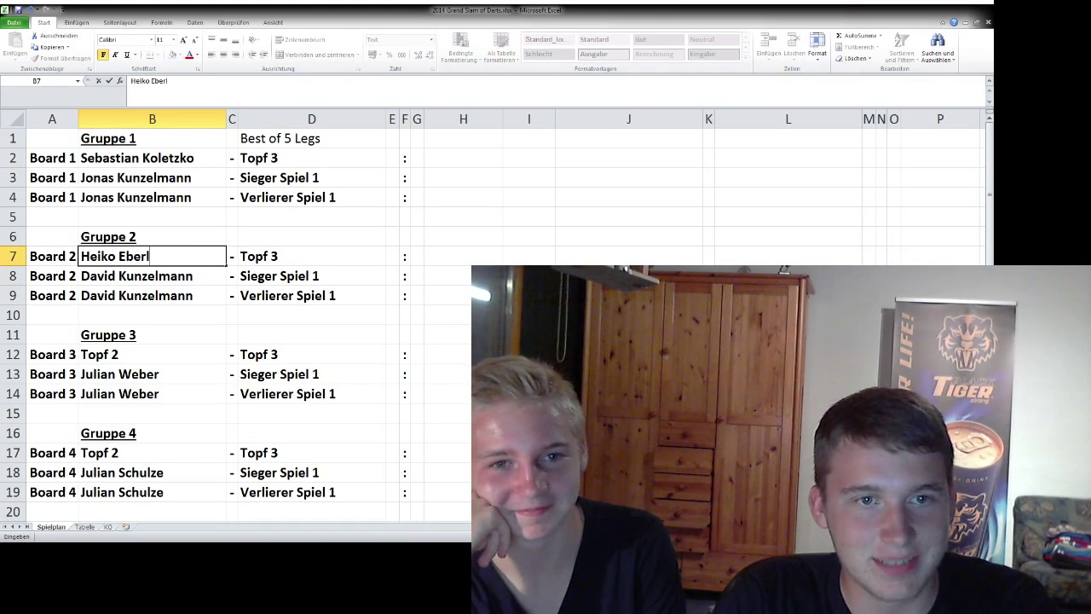
key("Return")
key("ctrl+Page_Down")
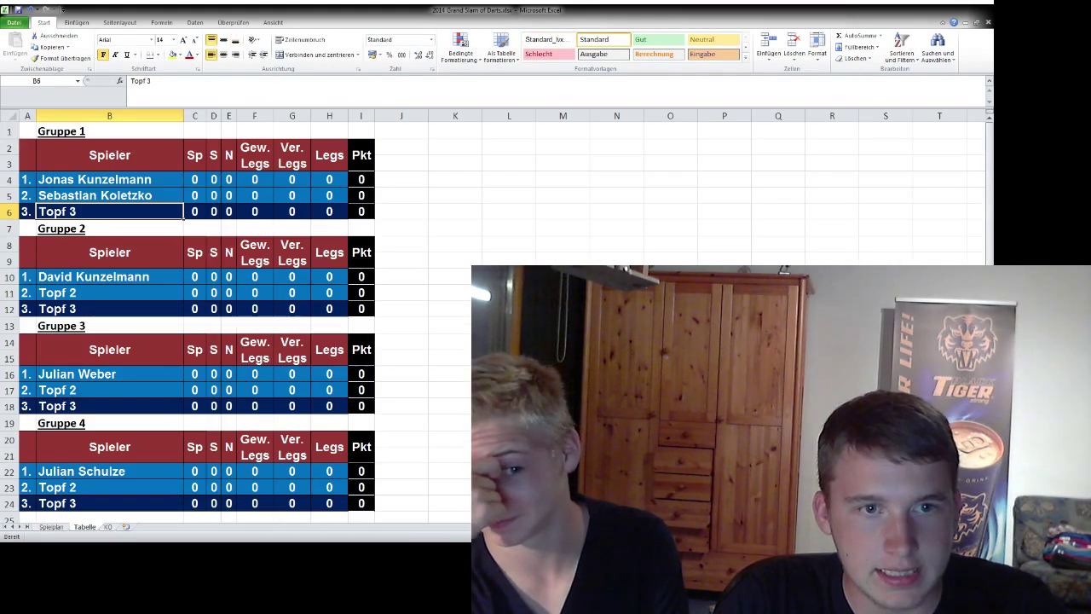
left_click(109, 293)
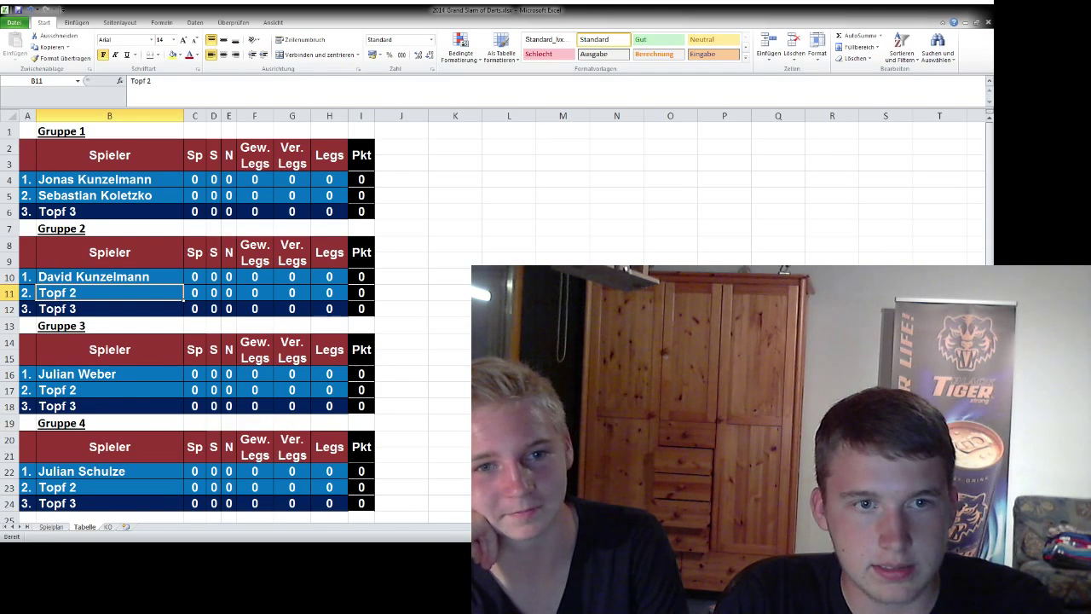
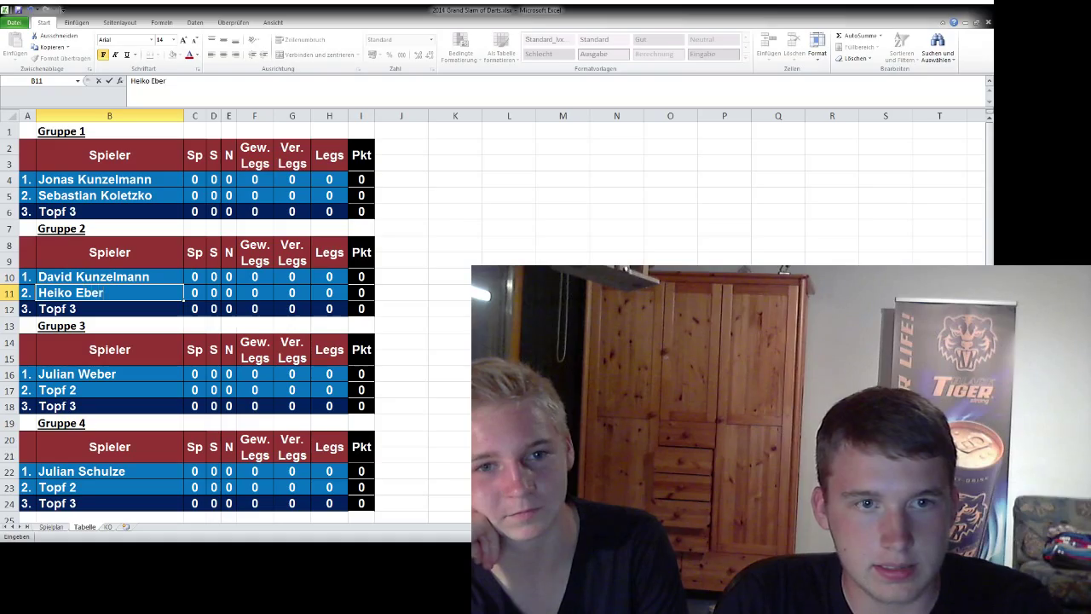
key("Return")
left_click(109, 389)
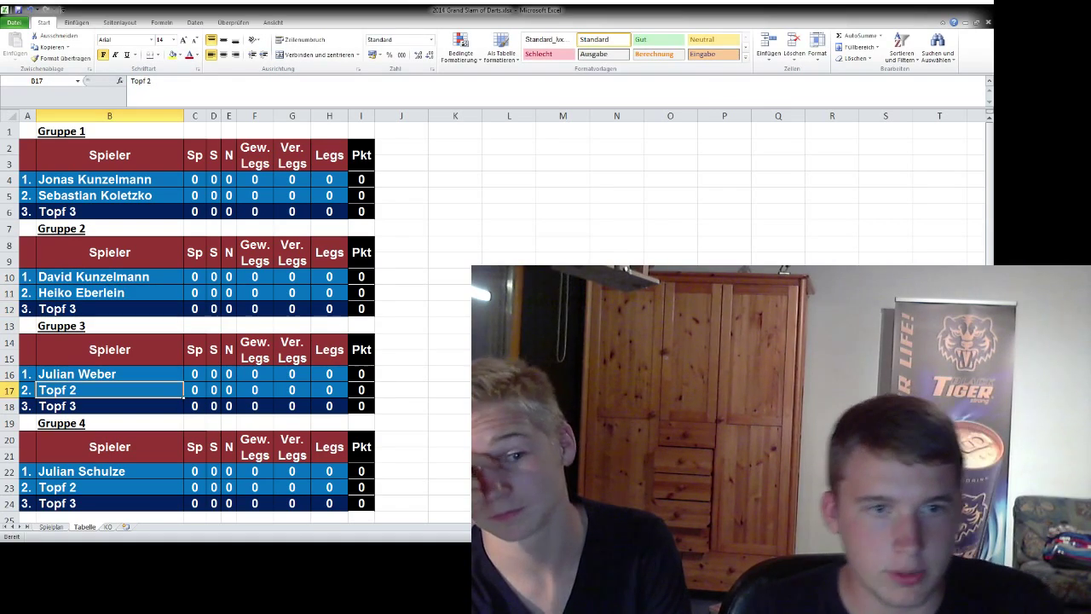
key("ctrl+Tab")
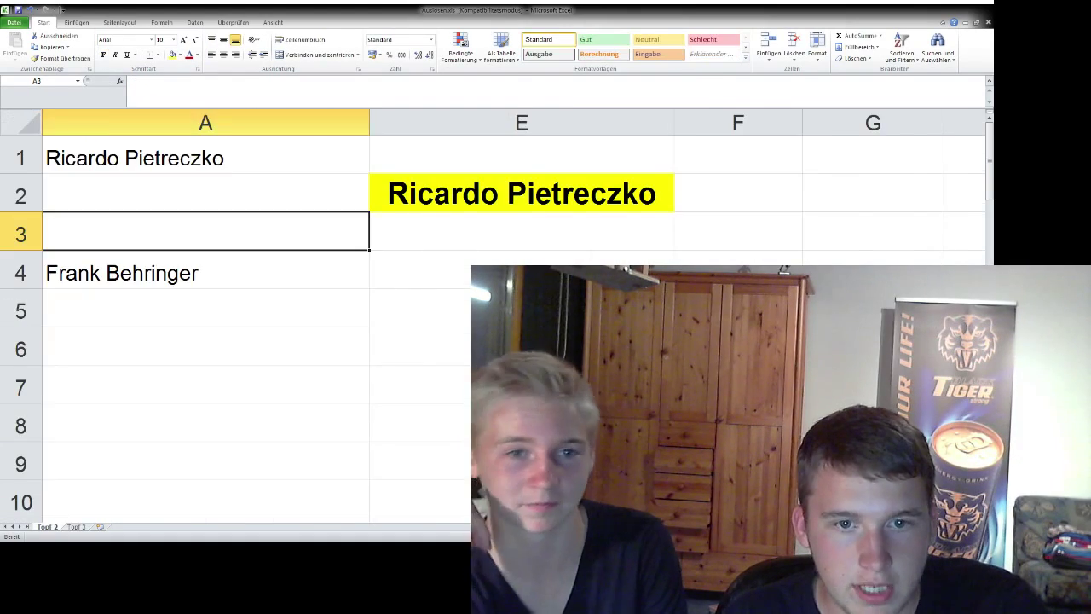
- Draw another pot 2 player and remove them from the pot list
key("ctrl+Tab")
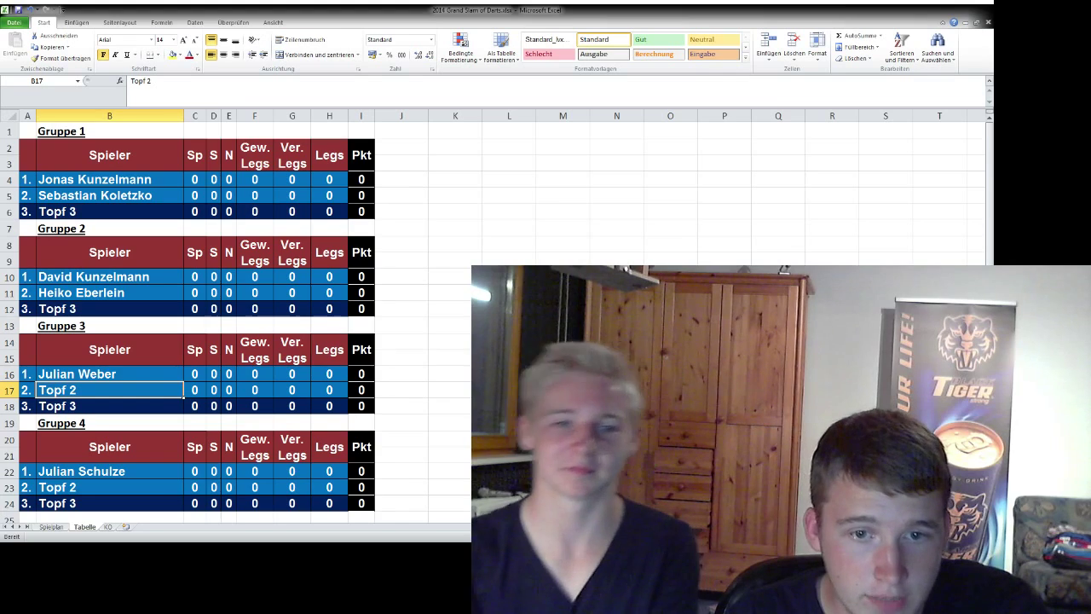
key("ctrl+Tab")
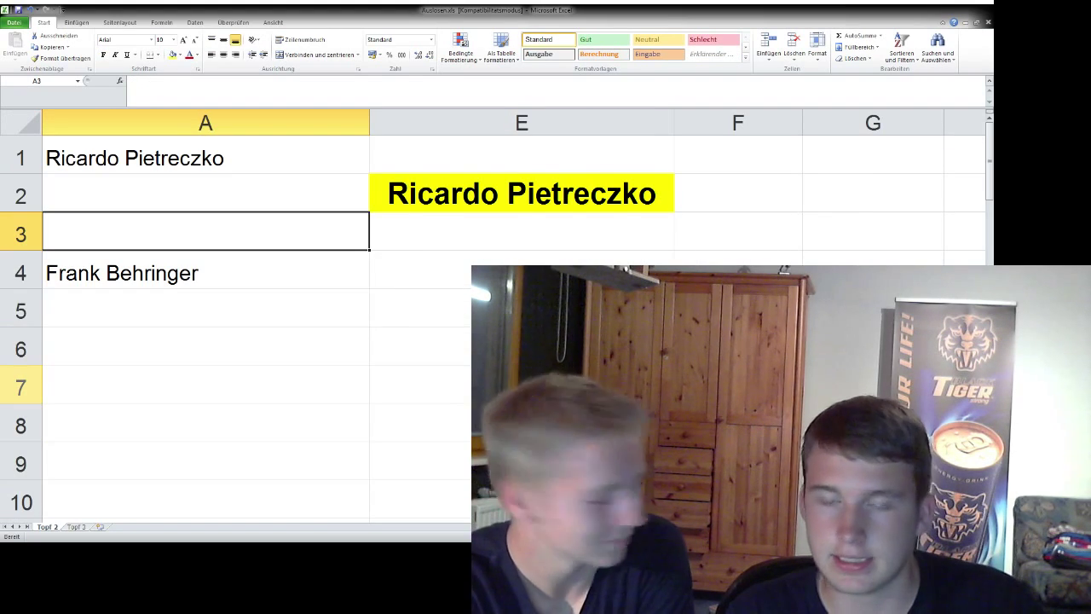
key("F9")
key("F9")
key("F9")
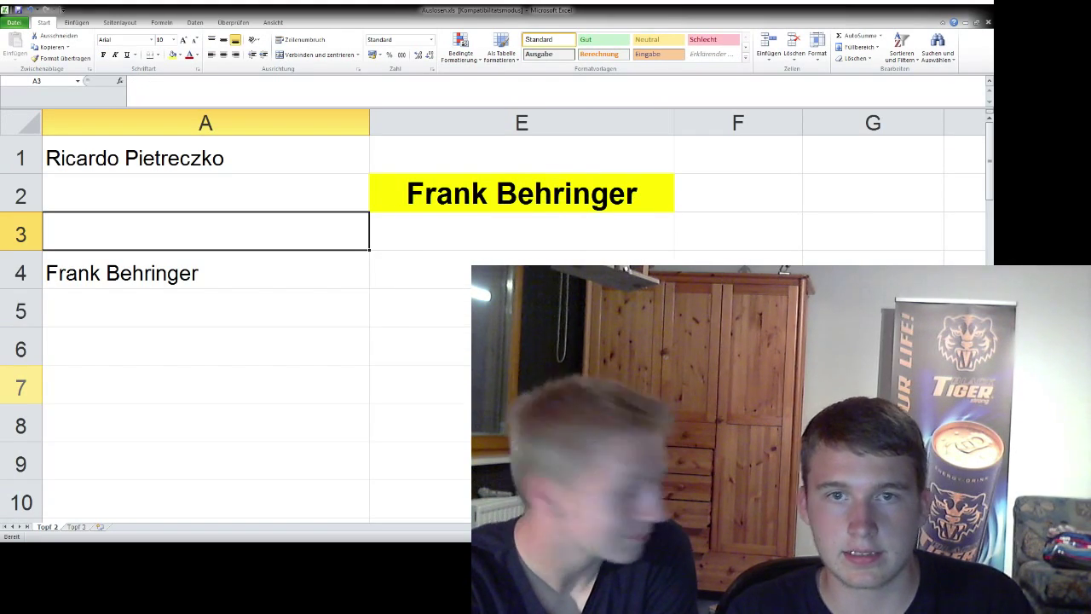
left_click(206, 272)
key("Delete")
- Enter that player in Gruppe 3's Topf 2 slot in Tabelle and Spielplan B12
key("ctrl+Tab")
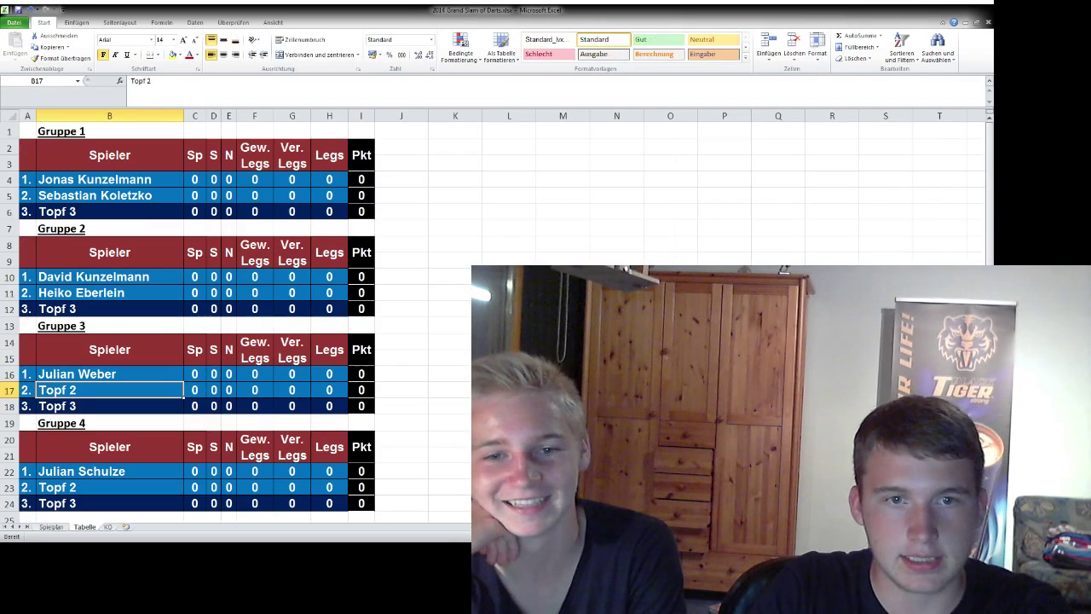
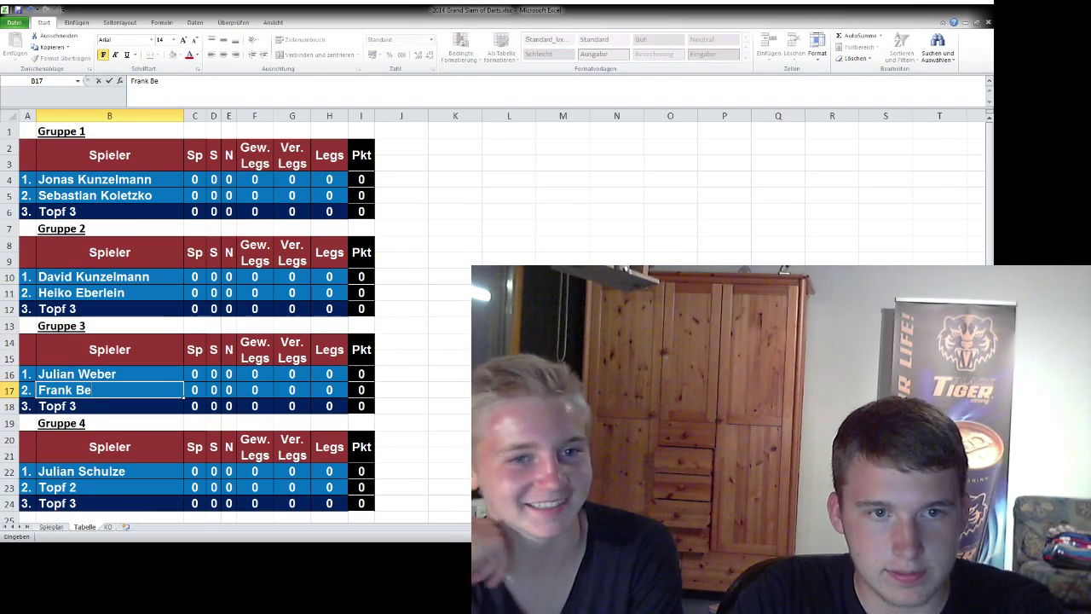
key("Return")
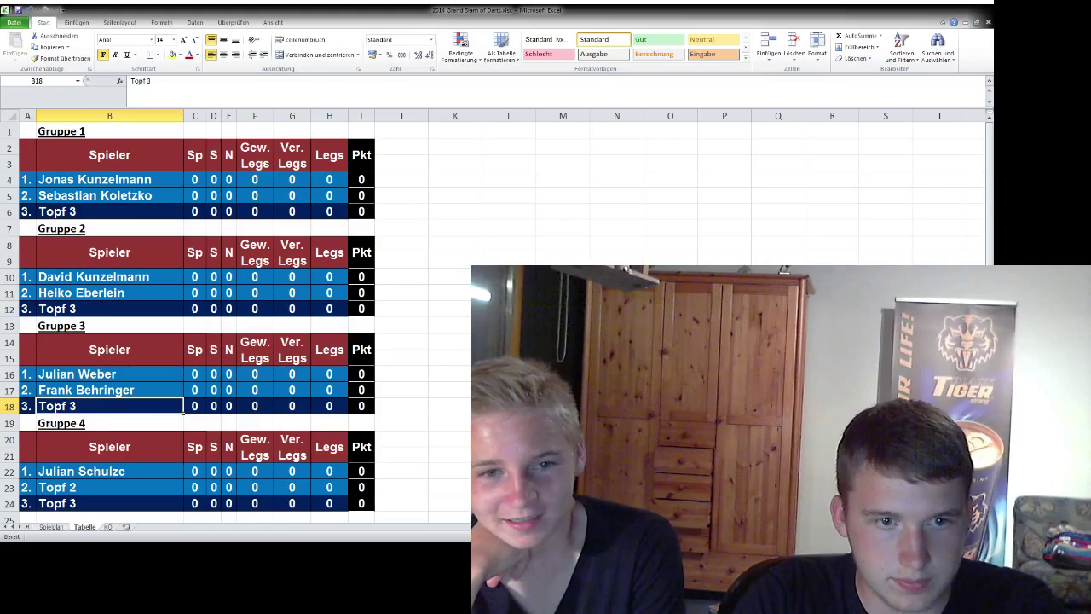
key("ctrl+Page_Up")
key("Down")
key("Down")
key("Down")
key("Down")
key("F2")
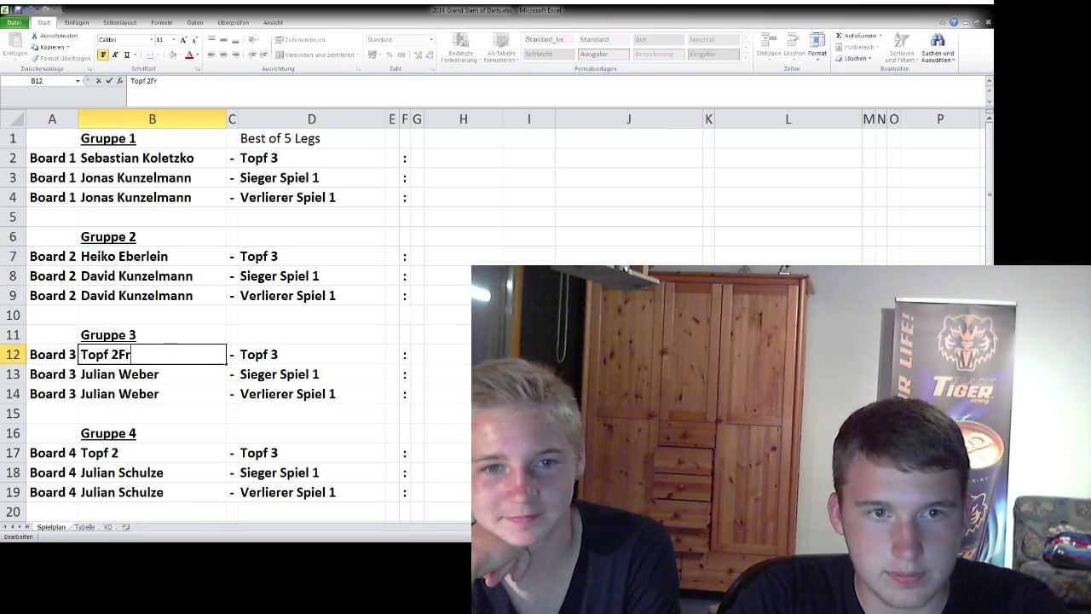
type("Fra")
key("BackSpace")
key("BackSpace")
key("BackSpace")
key("BackSpace")
key("BackSpace")
key("BackSpace")
key("BackSpace")
key("BackSpace")
key("BackSpace")
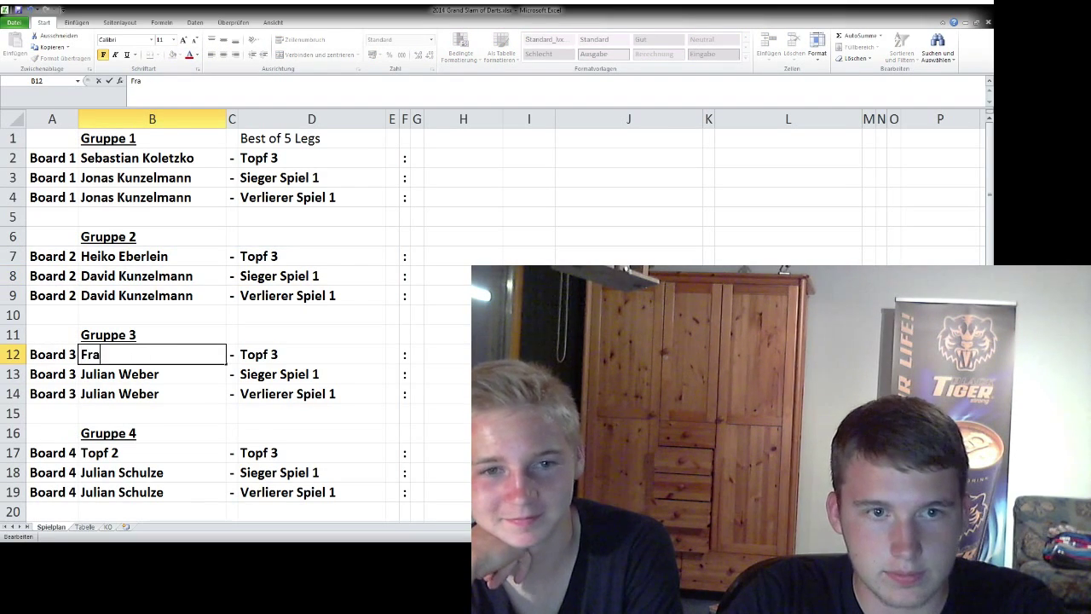
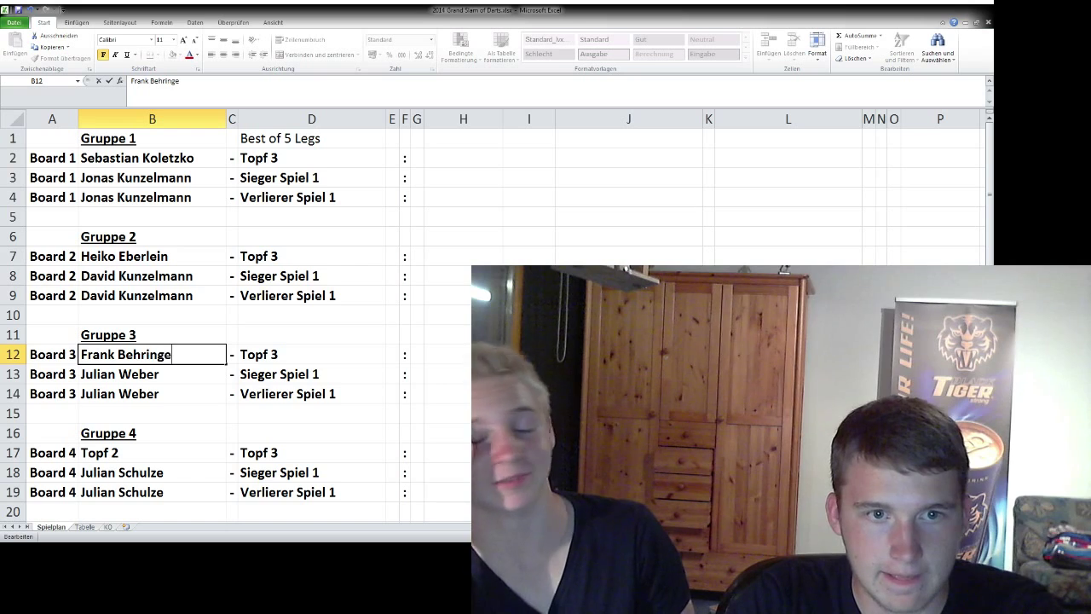
key("Return")
- Move to schedule slot B17 and select the newly drawn name in pot list cell A1
key("Down")
key("Down")
key("Down")
key("Down")
key("F2")
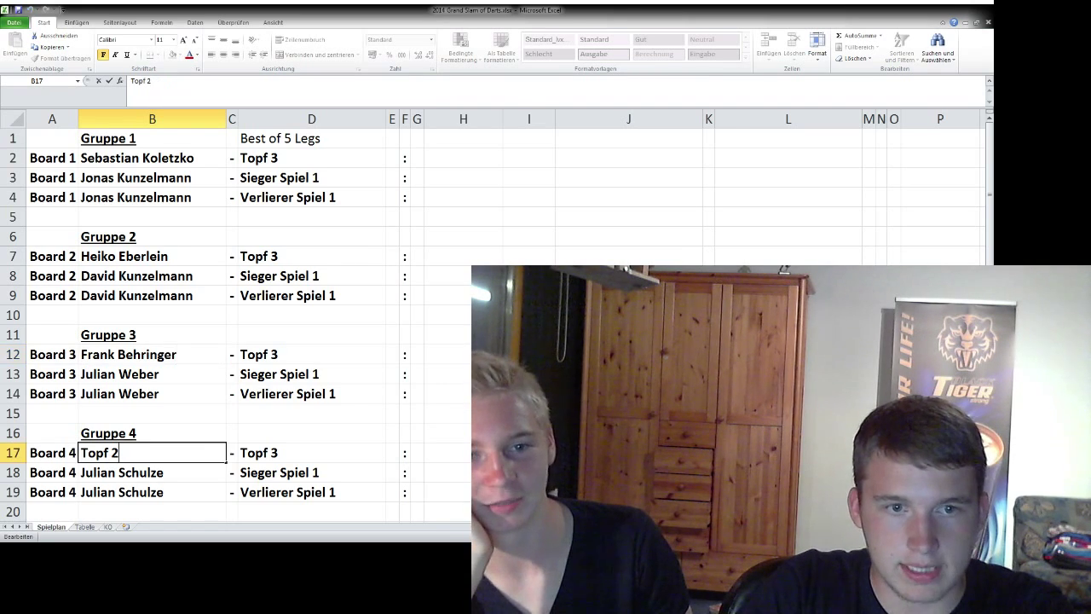
key("alt+Tab")
left_click(205, 158)
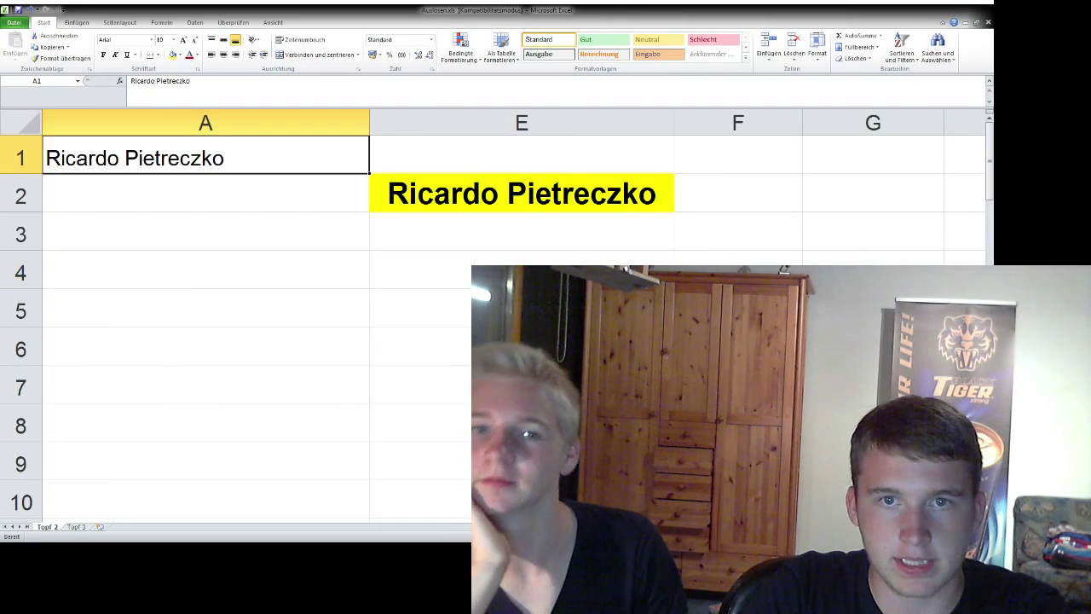
- Remove the drawn player from the pot list and enter them in Spielplan B17 and Tabelle B23
key("Delete")
key("alt+Tab")
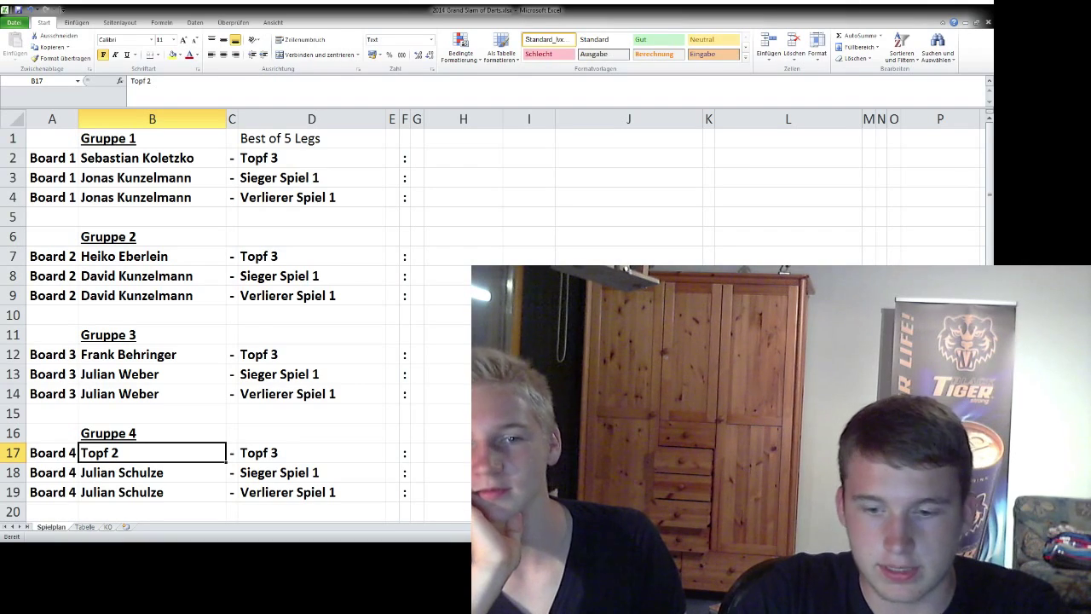
type("Ricardo Pietreczko")
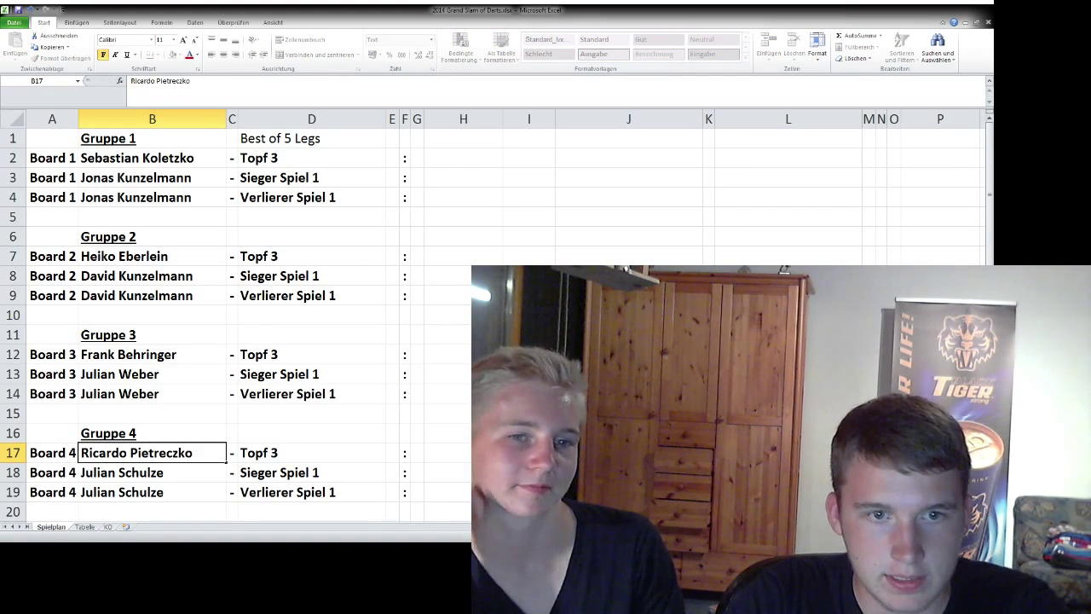
key("Return")
key("ctrl+Page_Down")
left_click(109, 487)
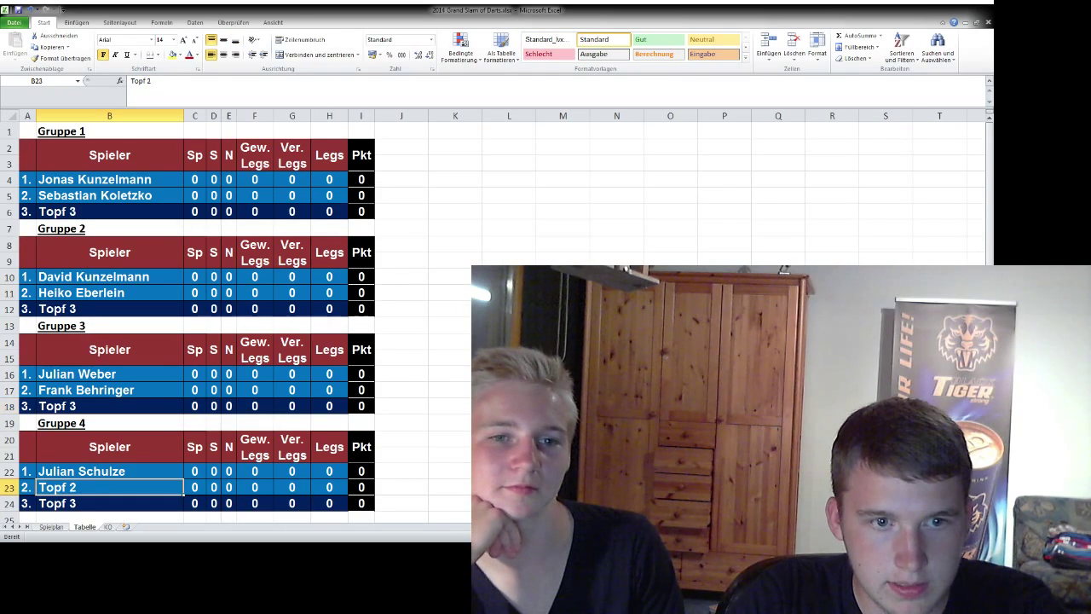
type("Ricardo")
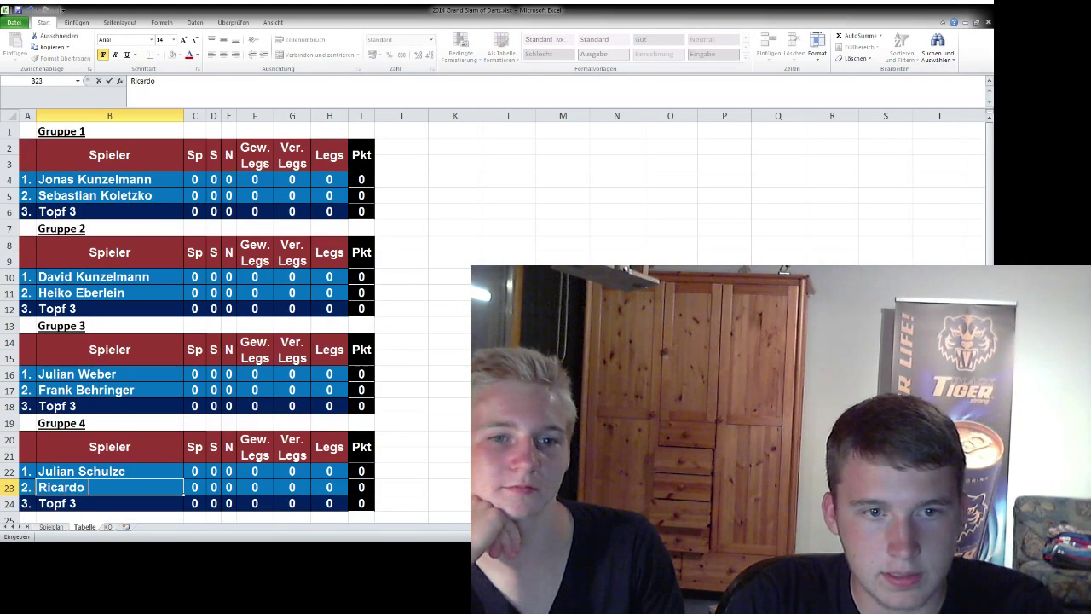
type(" Pietreczko")
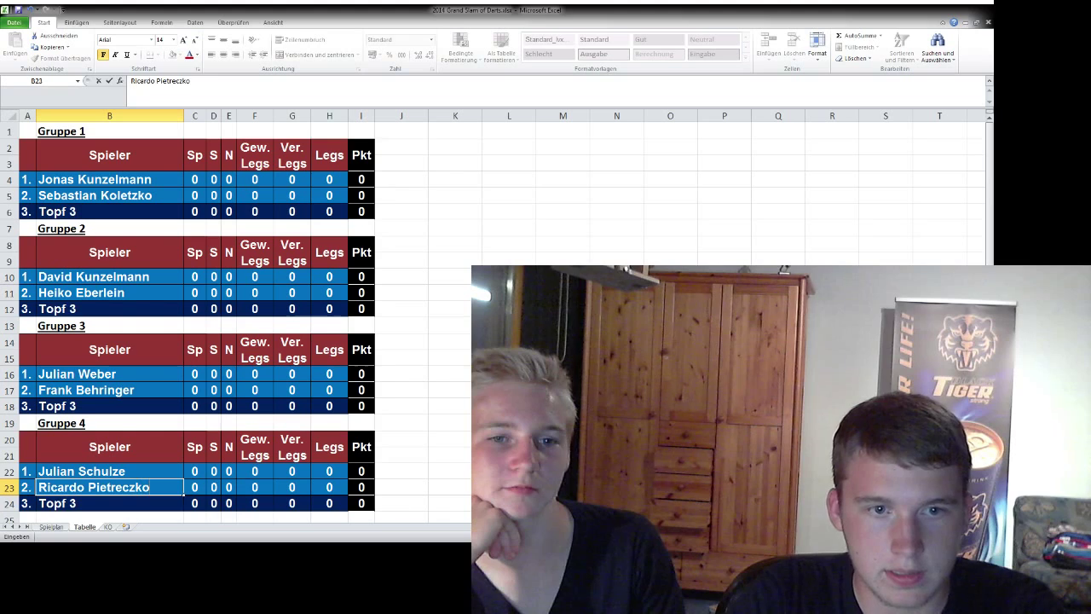
key("Return")
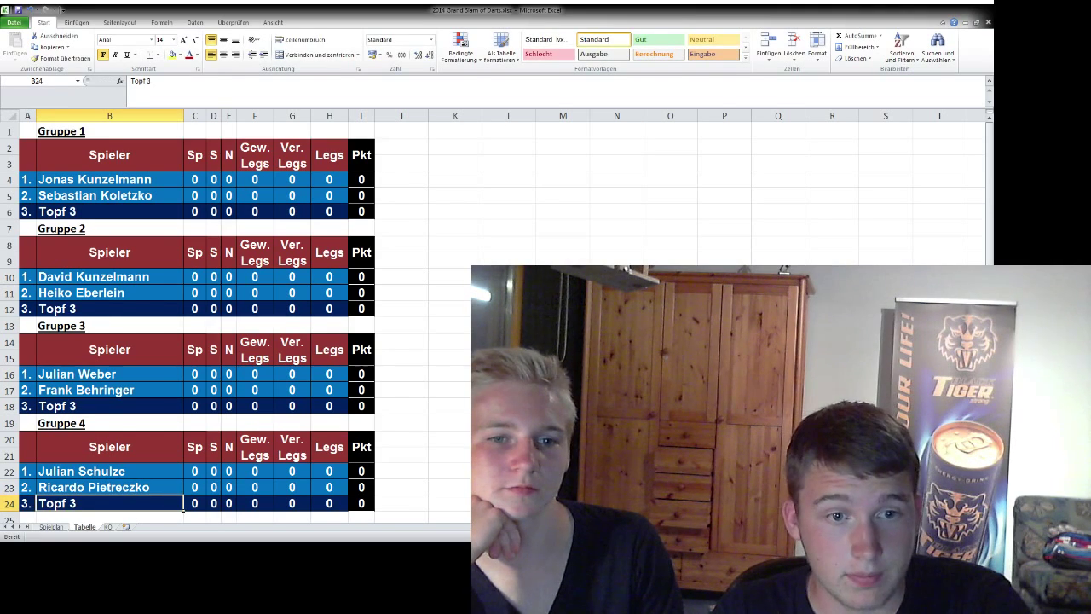
key("ctrl+Tab")
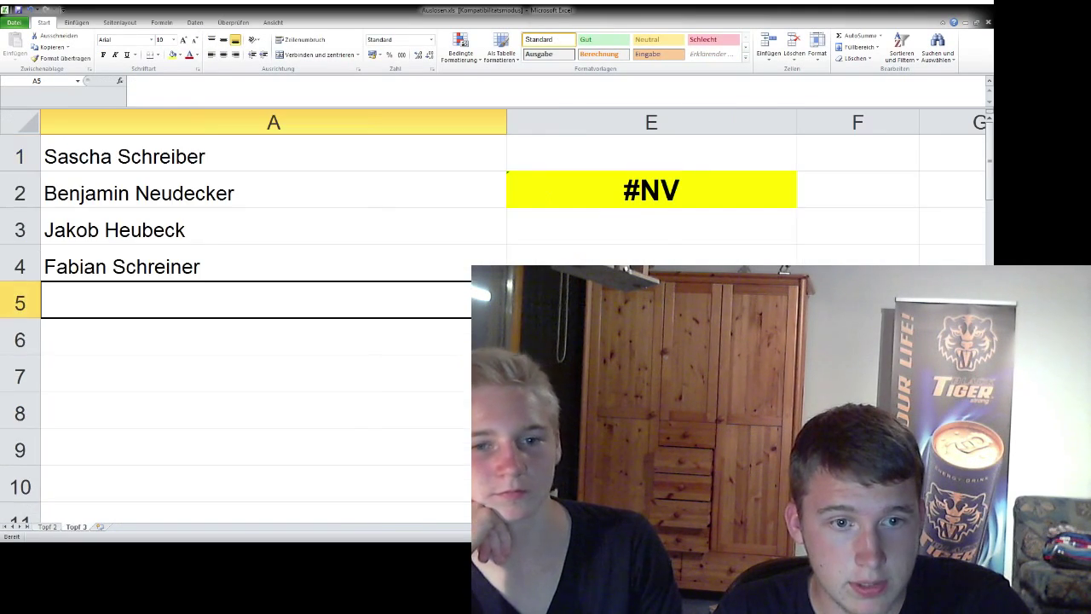
- Select the pot 3 name list and recalculate with F9 to draw a new pot 3 player
key("Up")
left_click(273, 122)
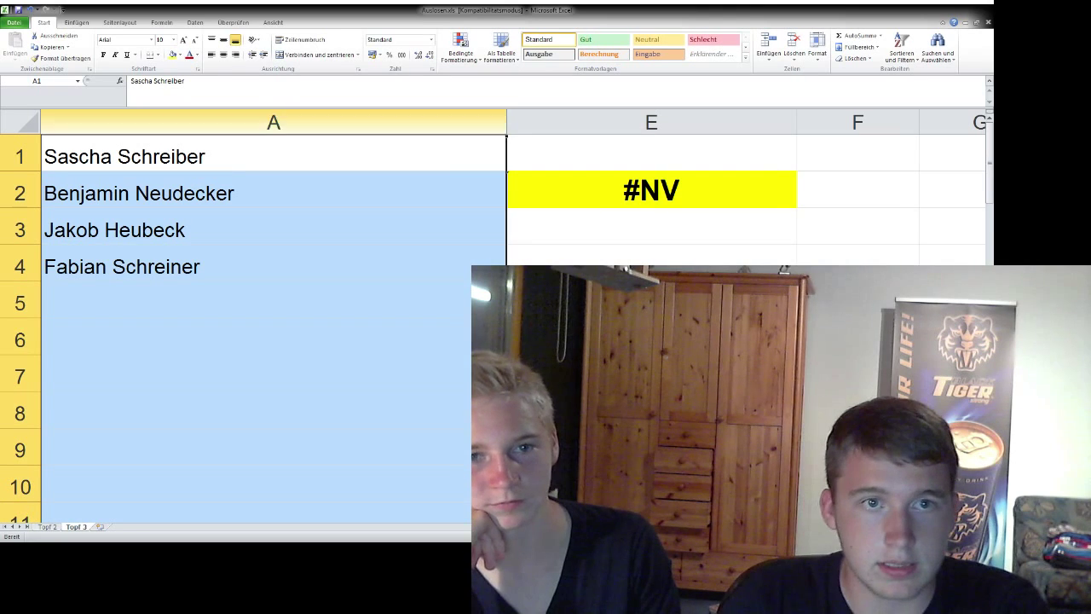
key("ctrl+Page_Up")
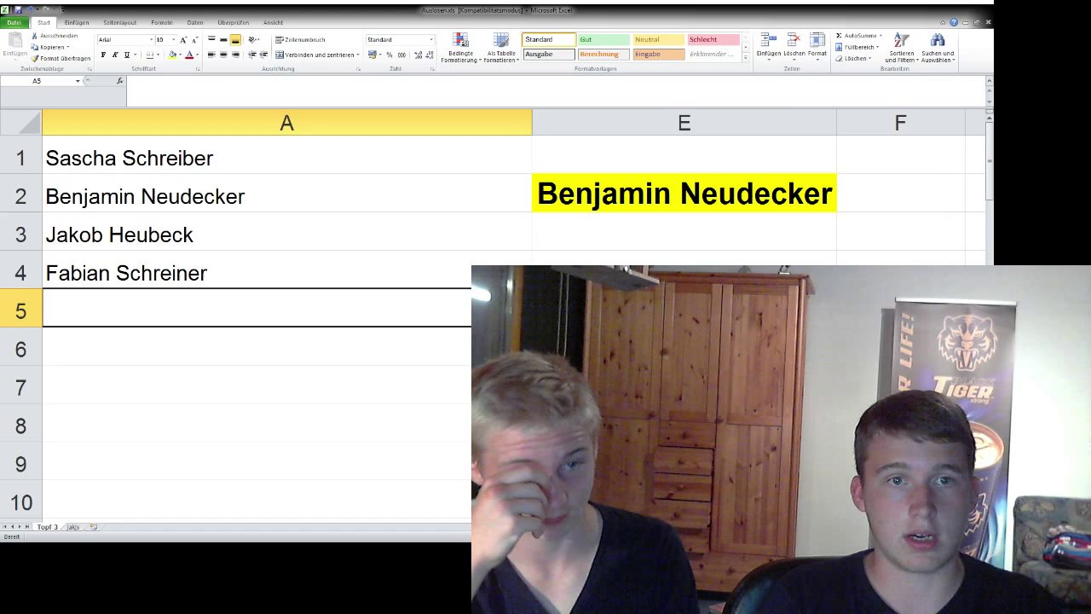
key("F9")
key("F9")
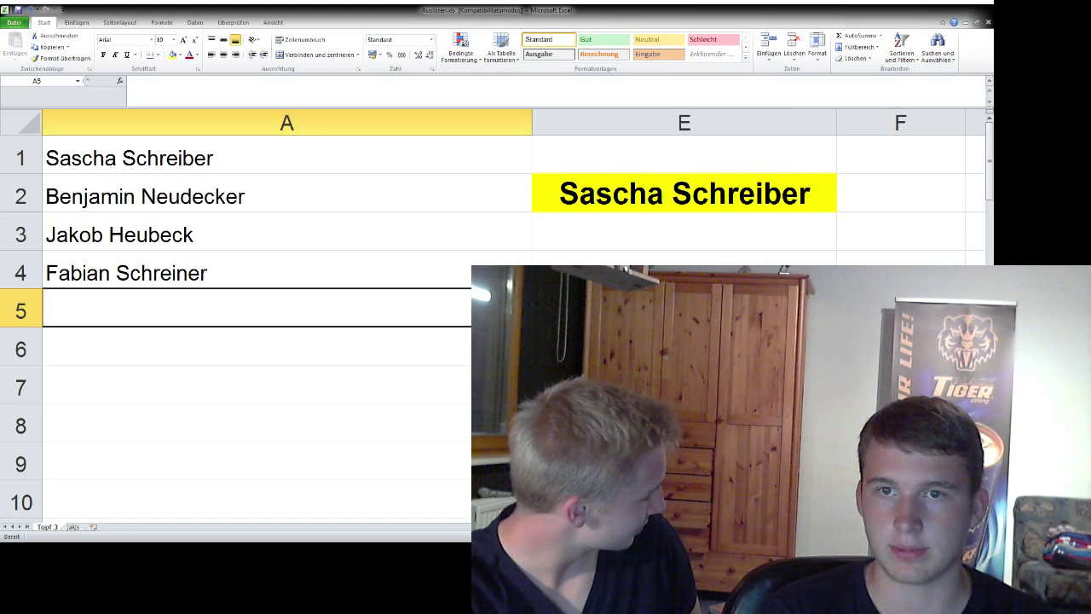
- Remove the first drawn pot 3 player from the list and enter them in Gruppe 1's slot B6
left_click(128, 235)
left_click(128, 158)
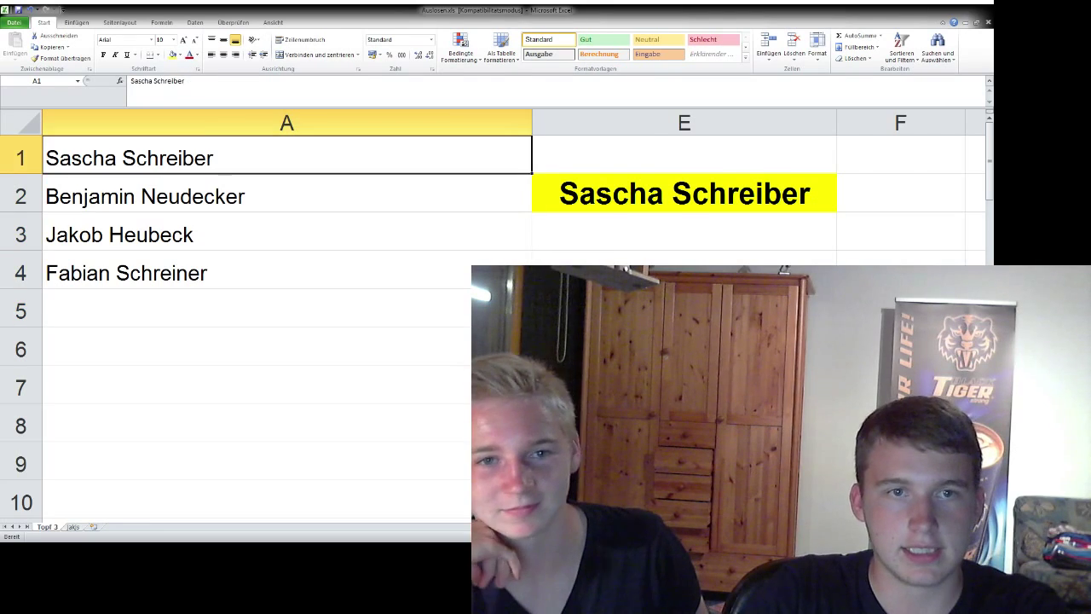
key("Delete")
key("alt+Tab")
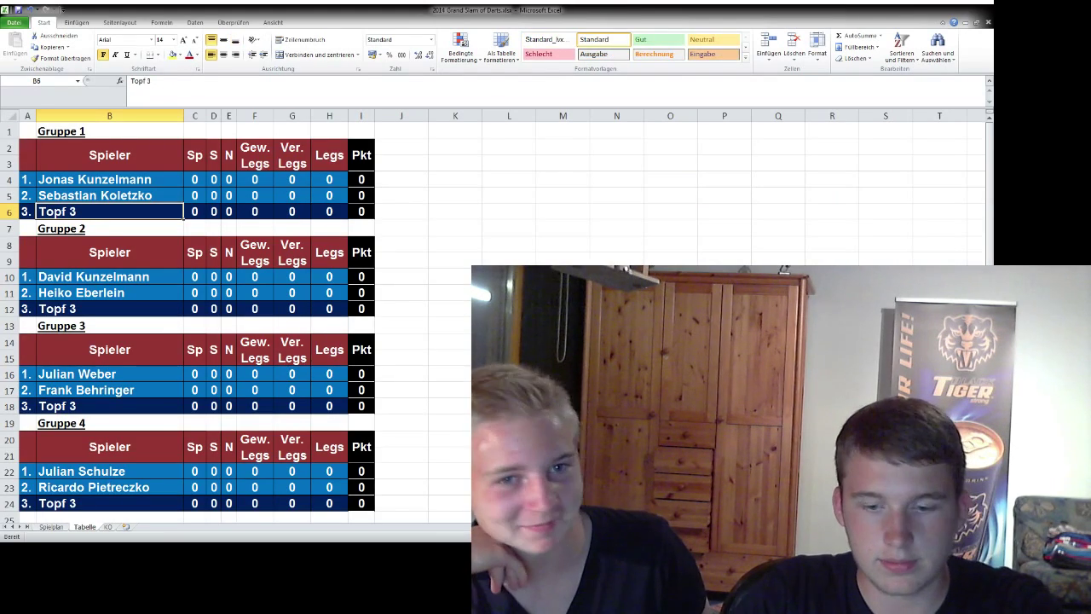
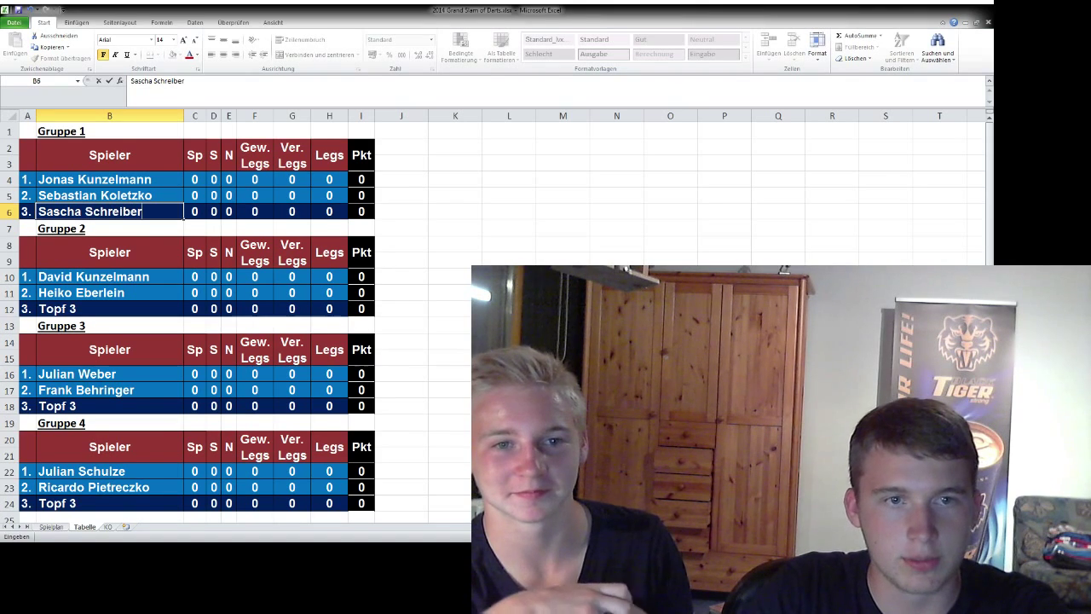
left_click(109, 308)
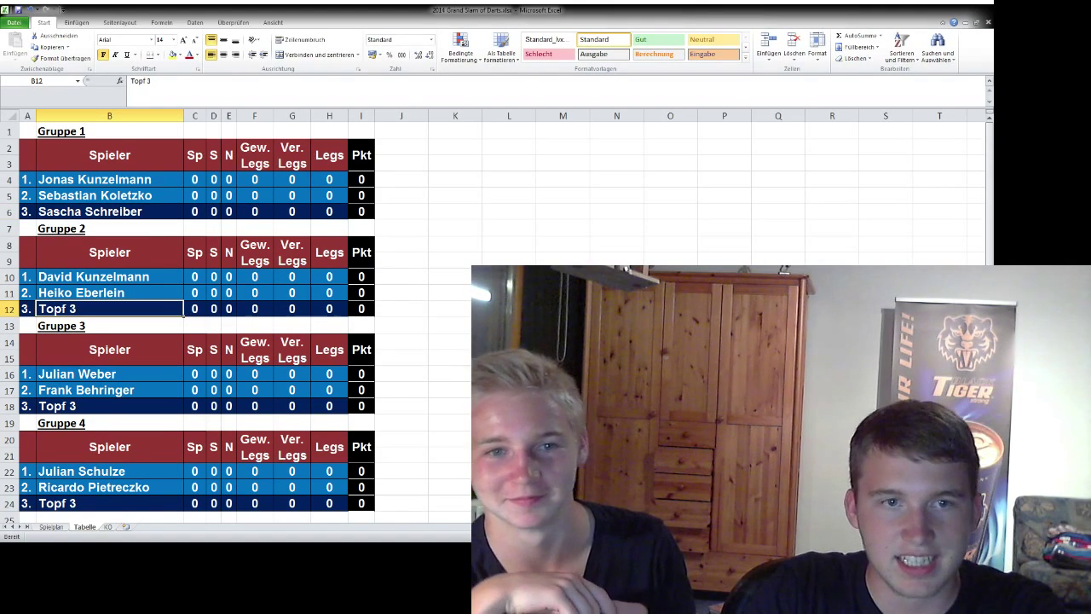
- Draw a second pot 3 player, delete them from the list, and enter them in B12
key("ctrl+Tab")
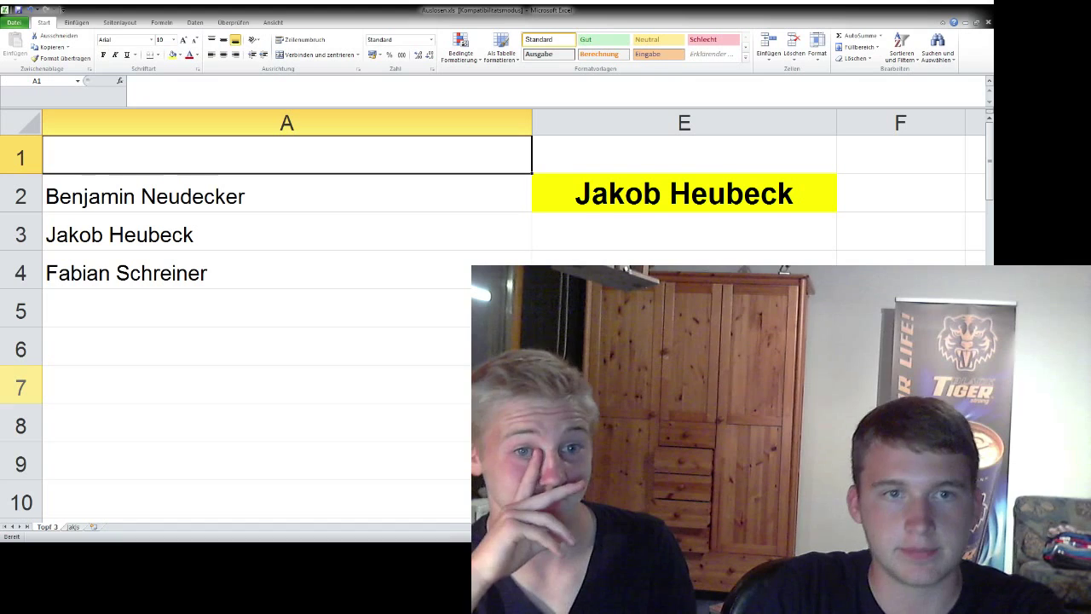
key("F9")
key("F9")
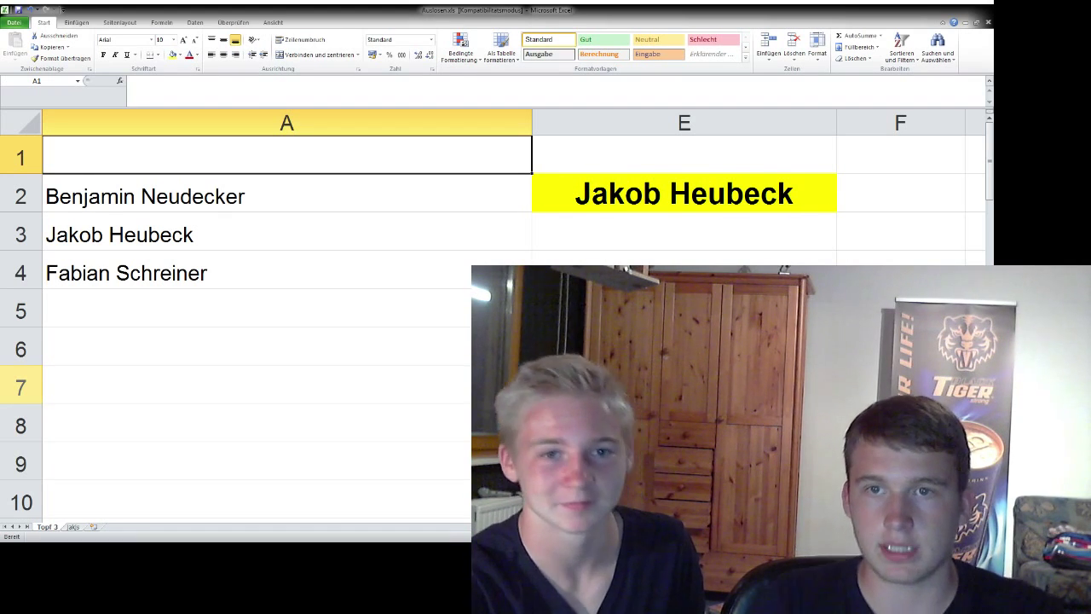
key("Down")
key("Down")
key("Delete")
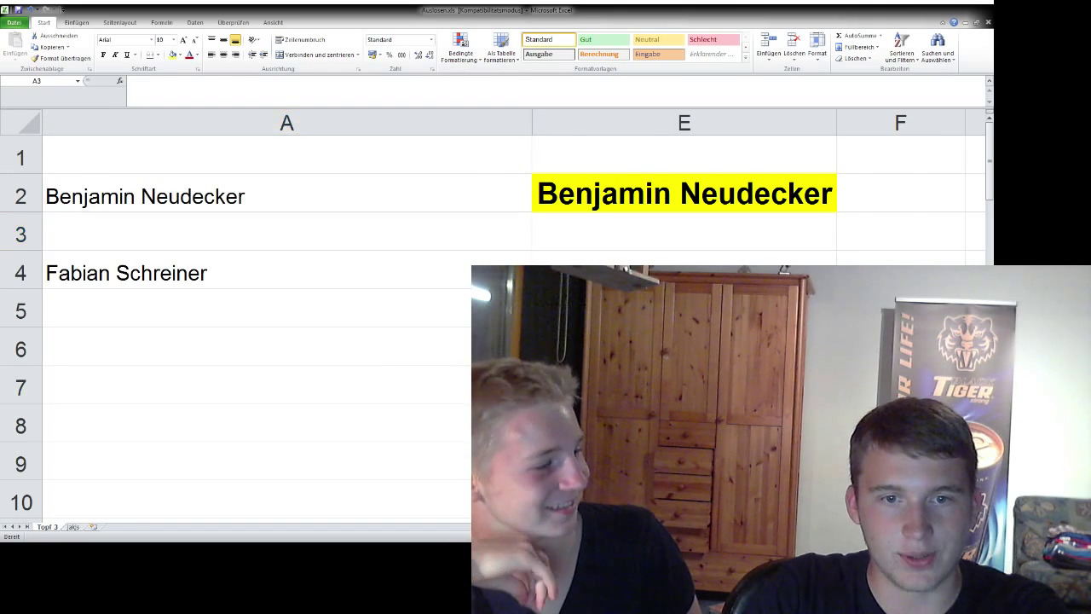
key("alt+Tab")
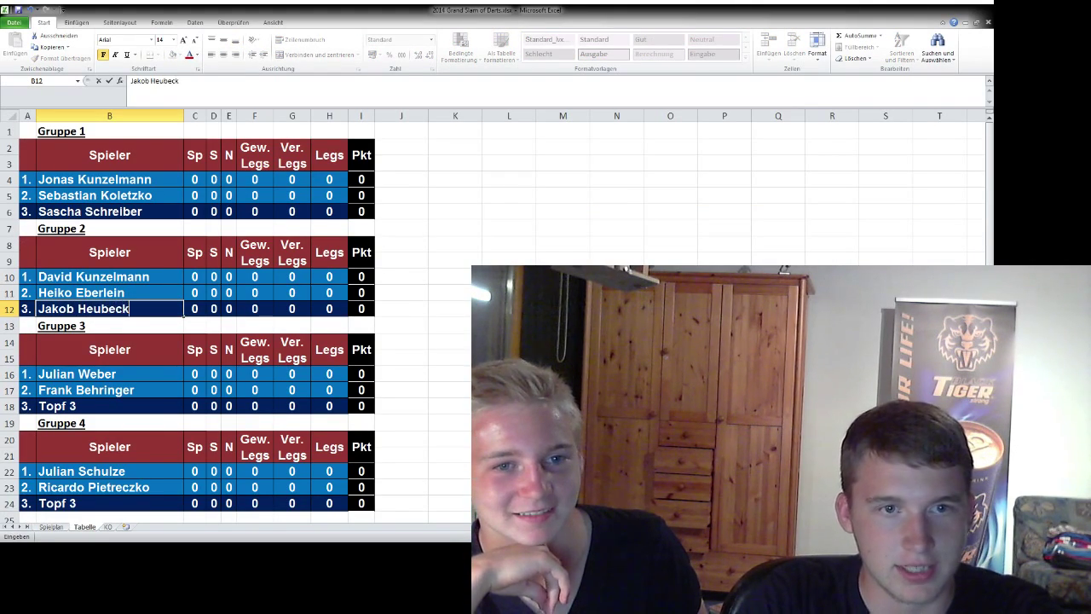
key("Return")
key("Down")
key("Down")
key("Down")
key("Down")
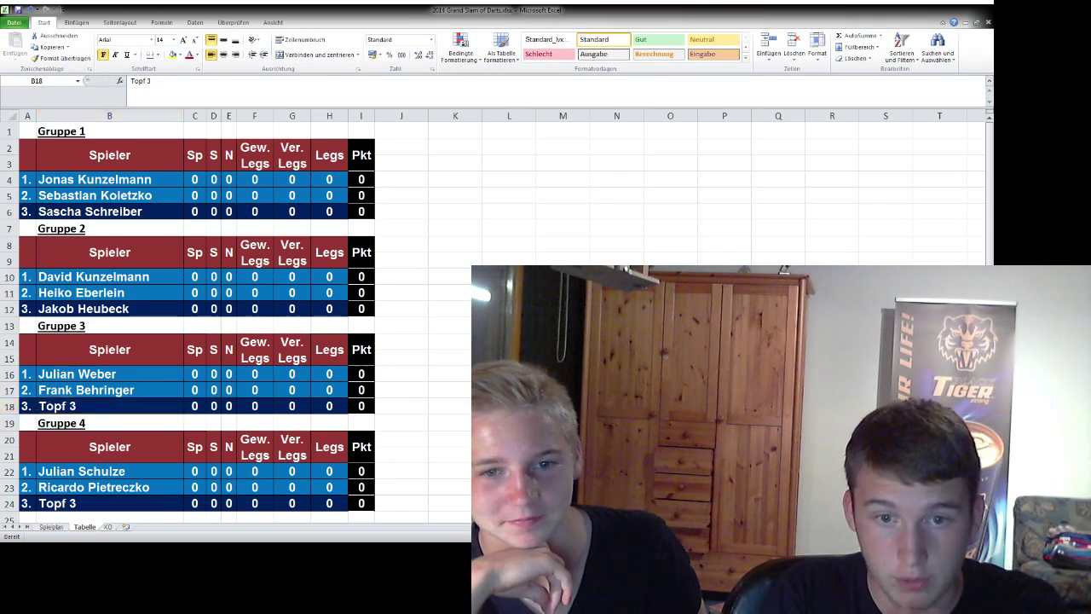
- Draw a third pot 3 player, delete them from the list, and enter them in B18
key("alt+Tab")
key("F9")
key("F9")
key("F9")
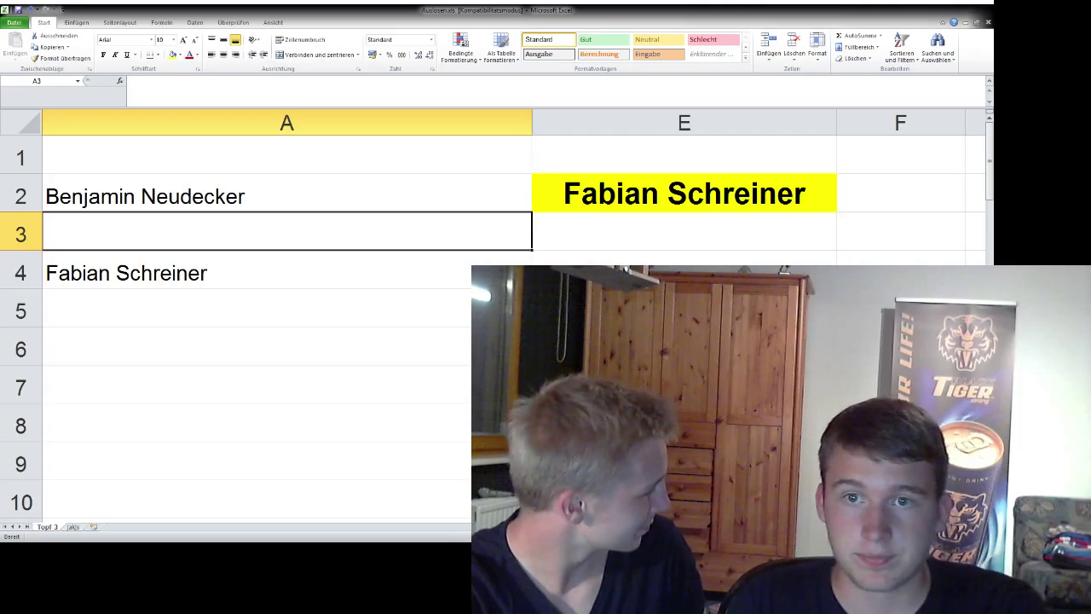
key("F9")
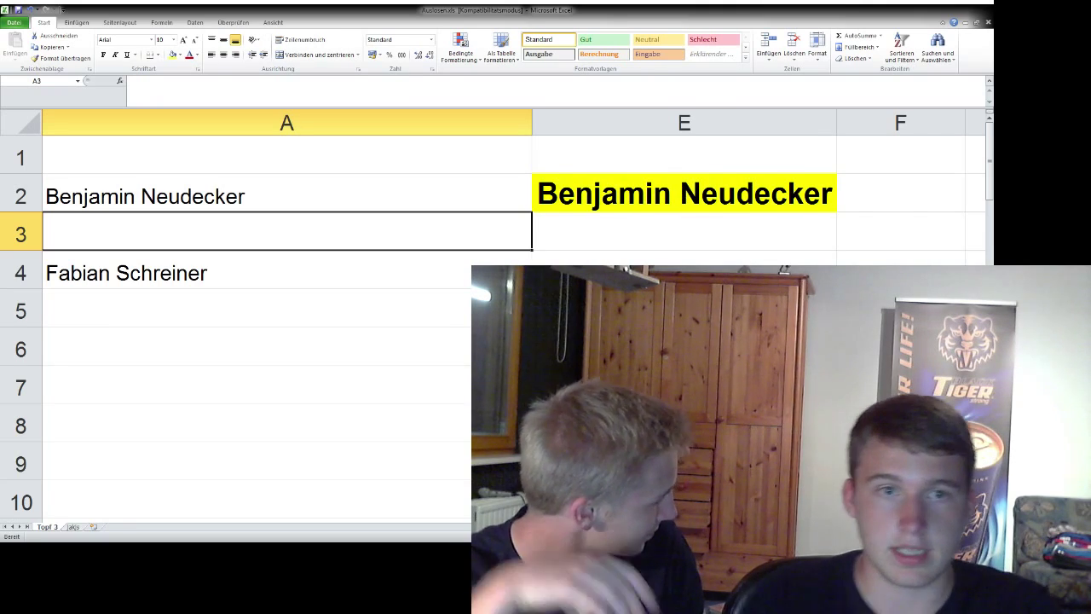
key("Up")
key("Delete")
key("alt+Tab")
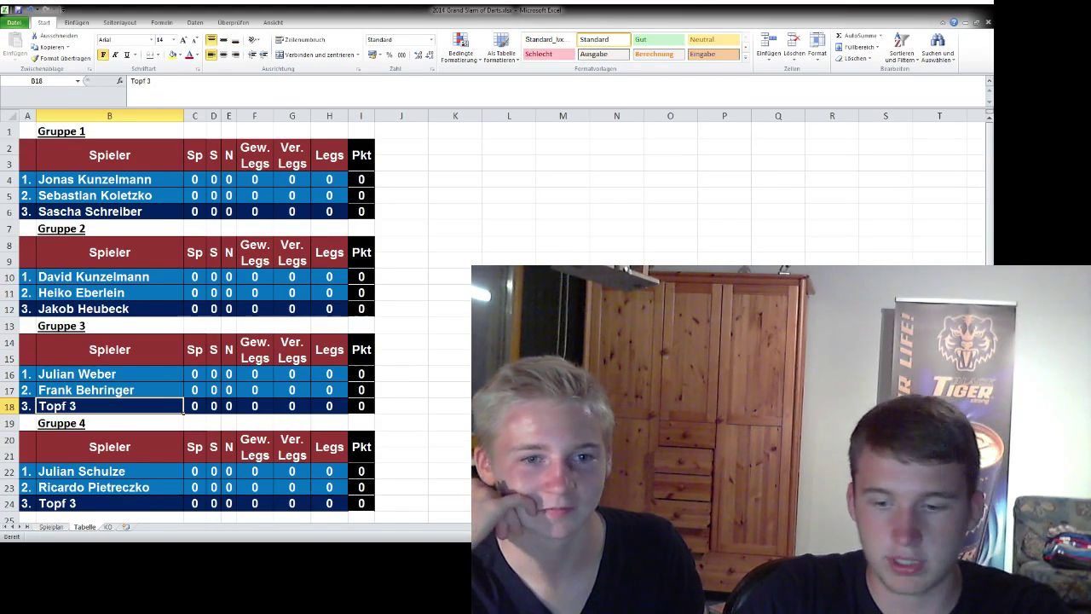
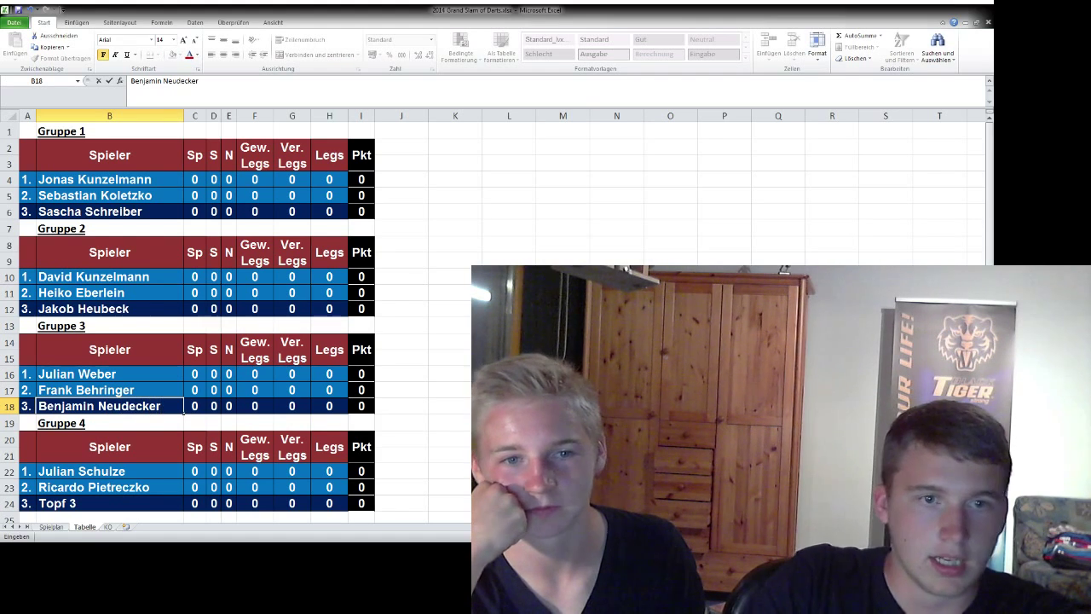
left_click(94, 503)
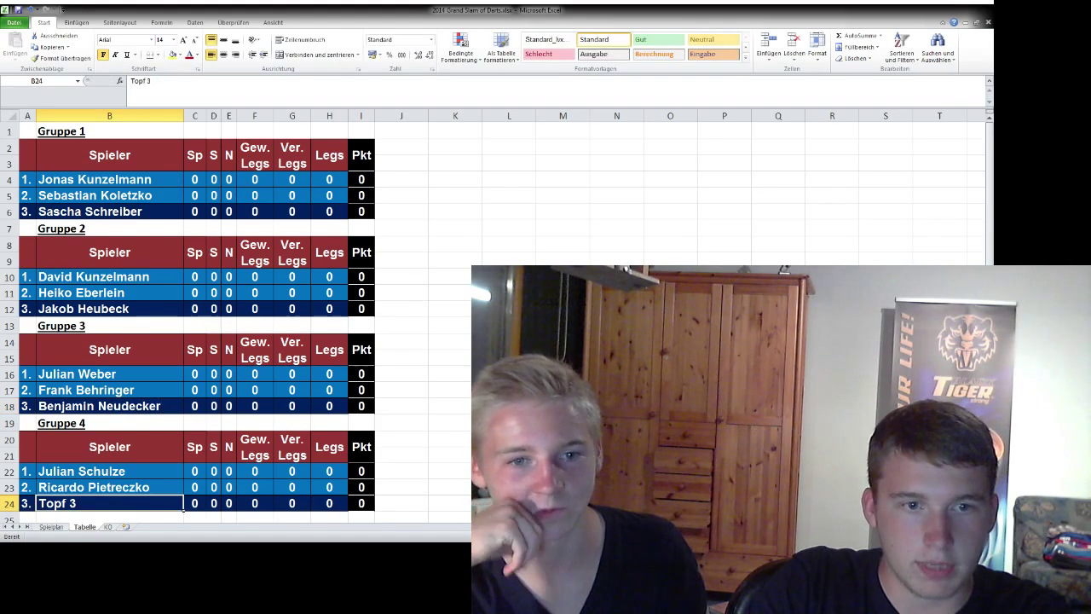
key("ctrl+Page_Up")
- Enter the drawn Topf 3 players' names for Gruppe 1, 2 and 3 in the Spielplan
left_click(311, 158)
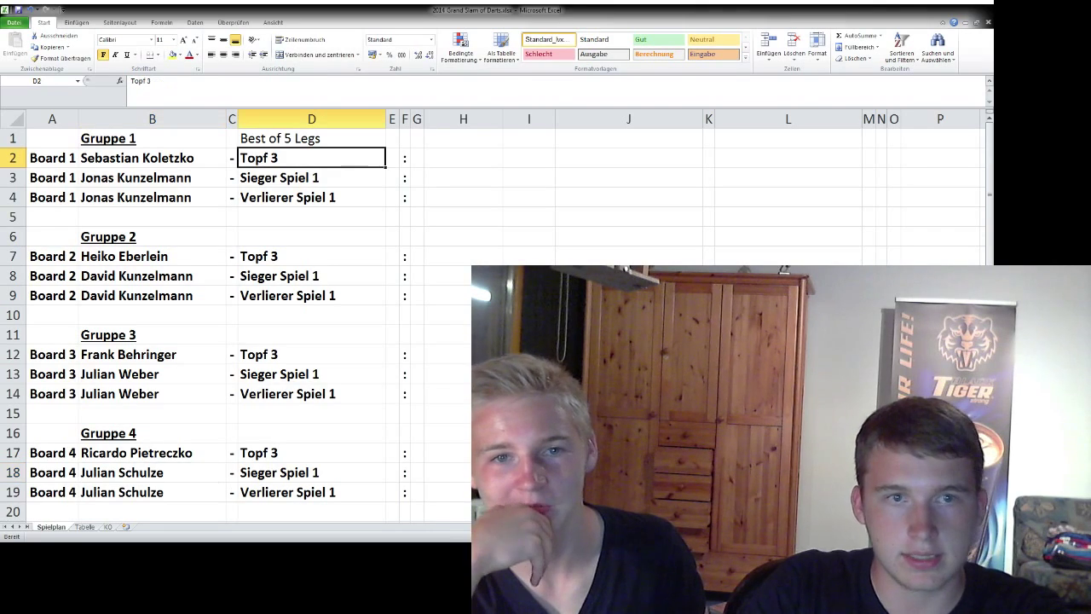
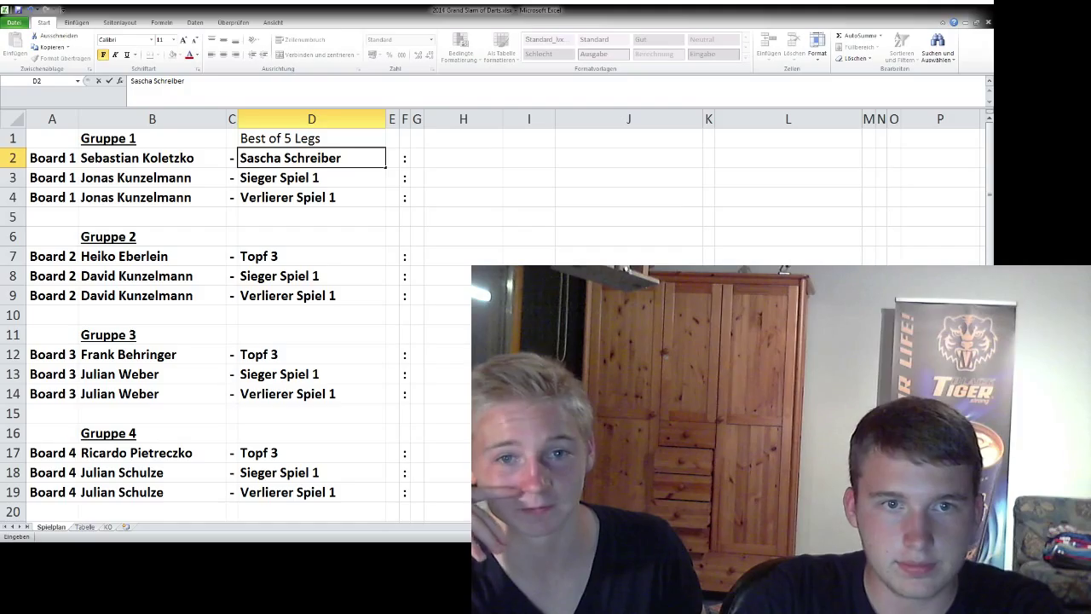
left_click(311, 256)
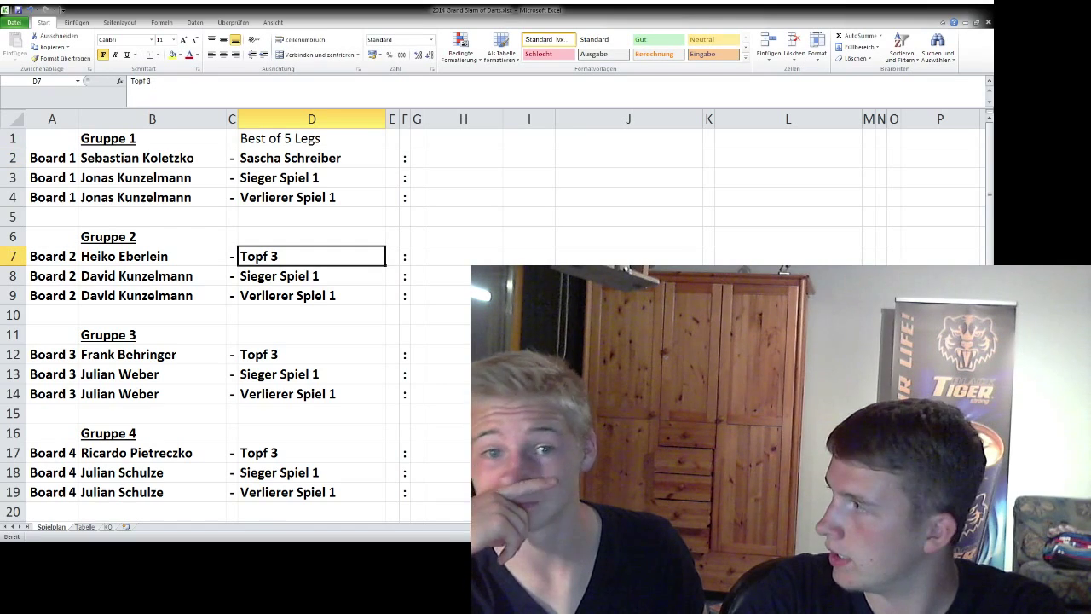
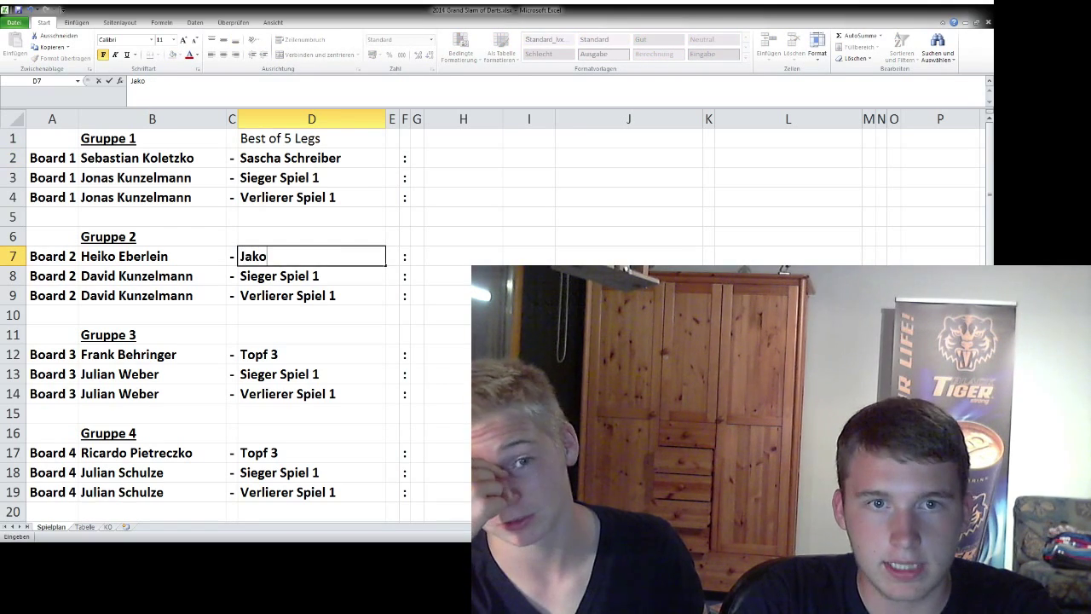
key("Return")
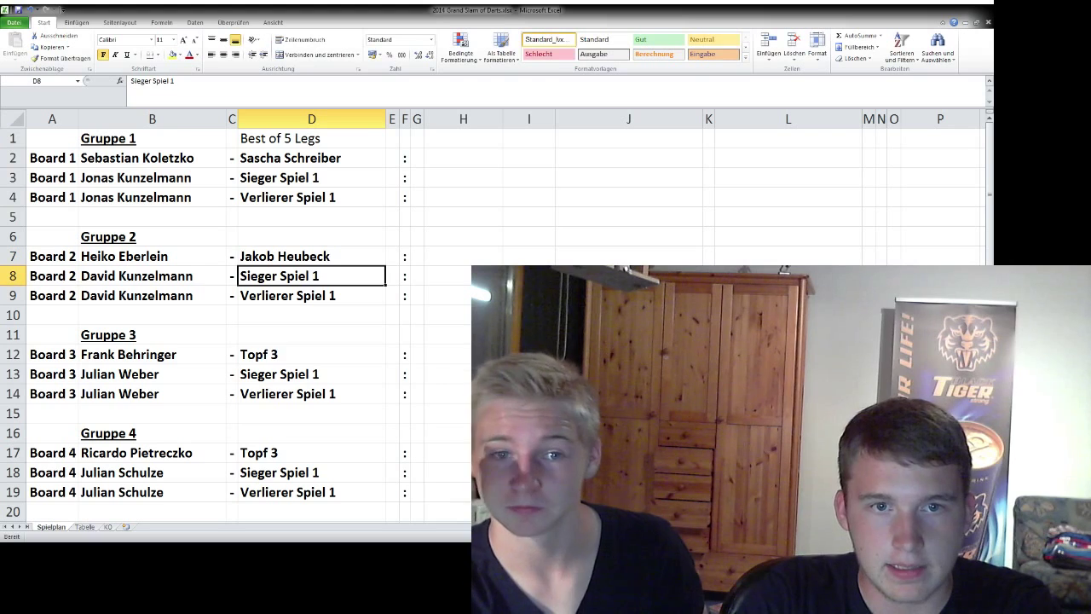
left_click(311, 354)
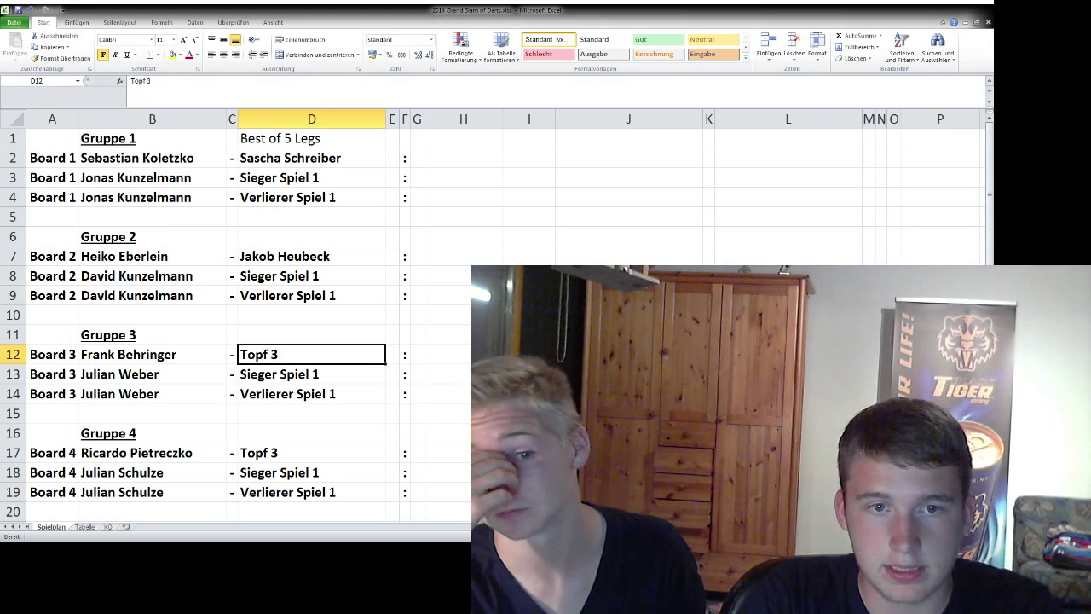
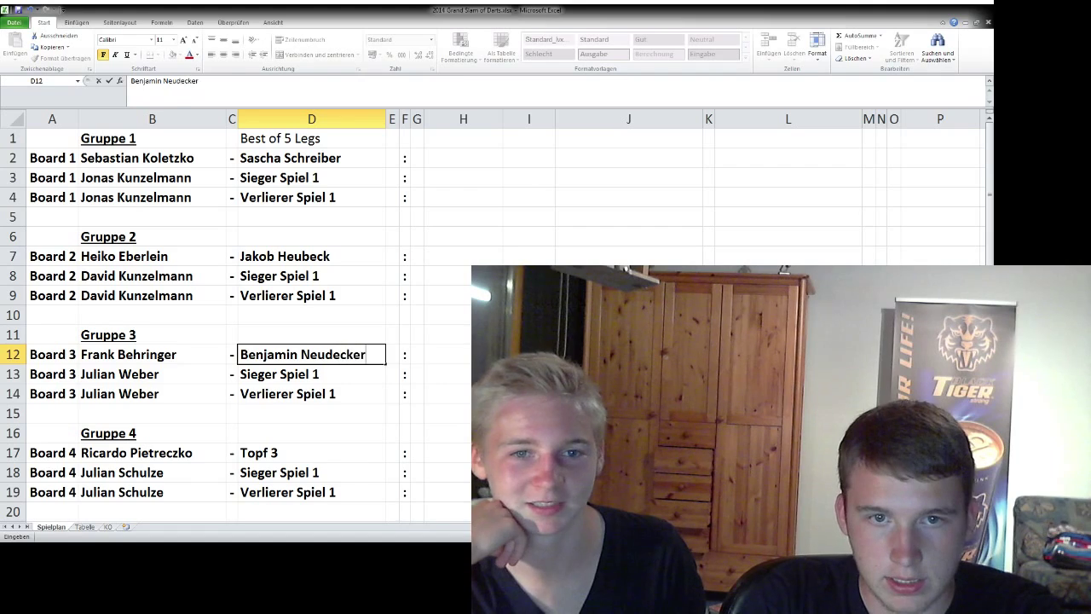
key("Return")
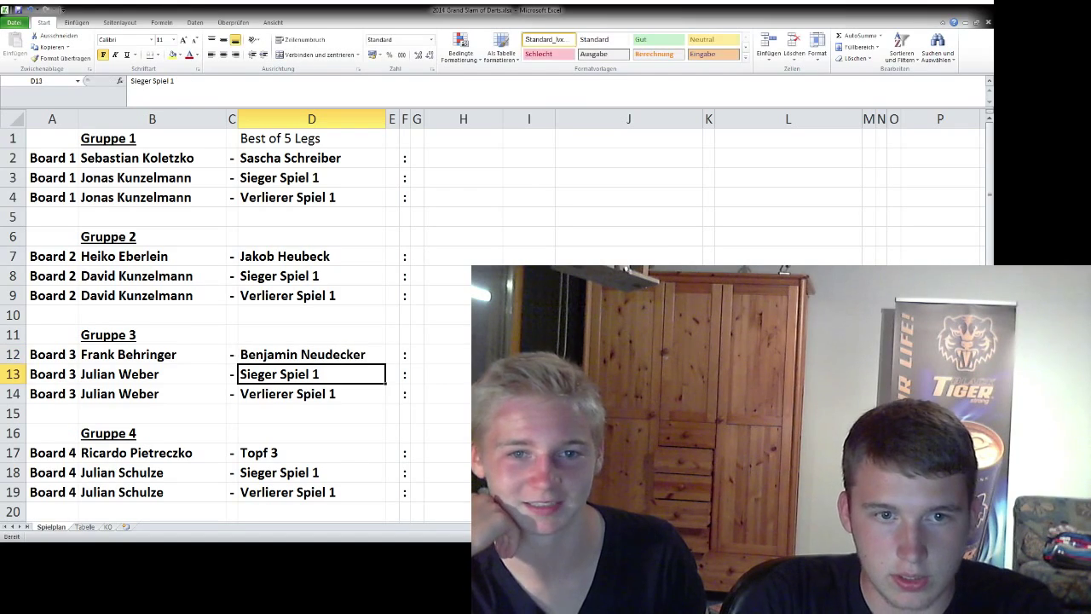
- Clear the last drawn player from the pot in Auslosen.xls and enter that name in Spielplan D17
left_click(311, 453)
key("ctrl+Tab")
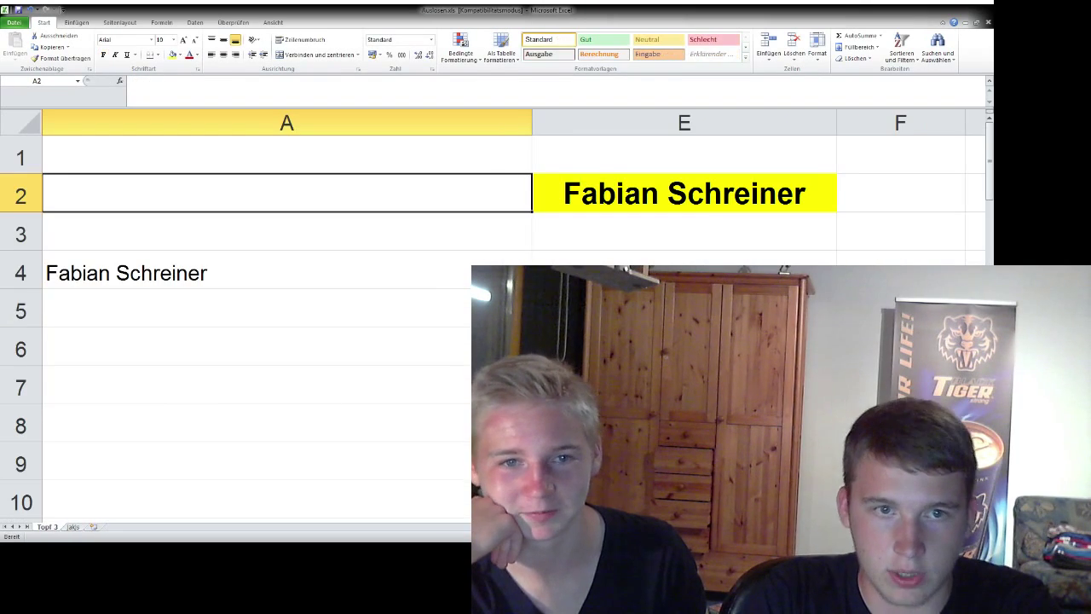
left_click(286, 273)
key("Delete")
key("ctrl+Tab")
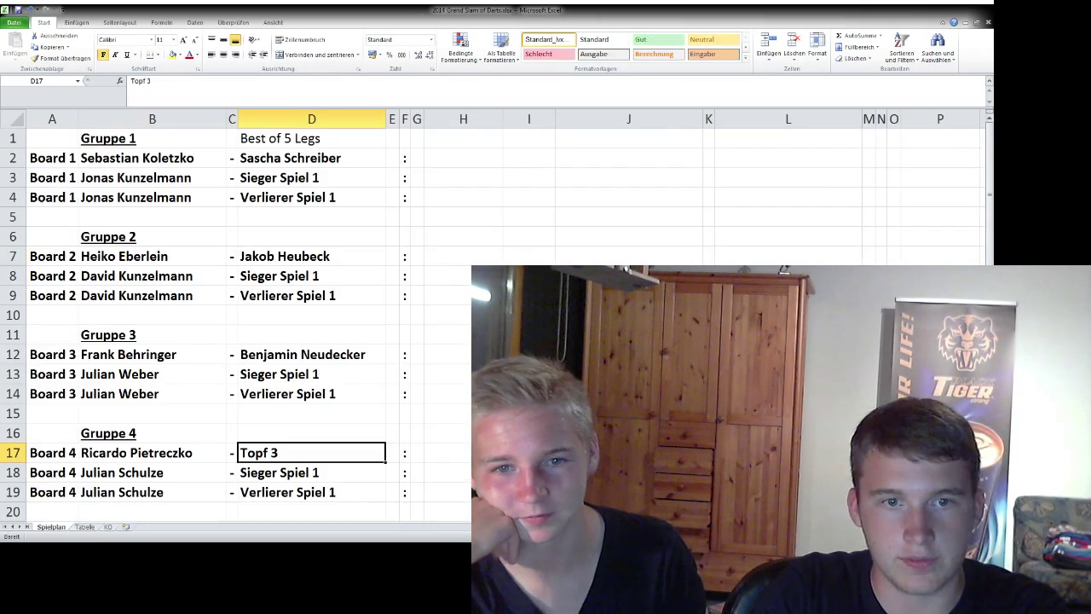
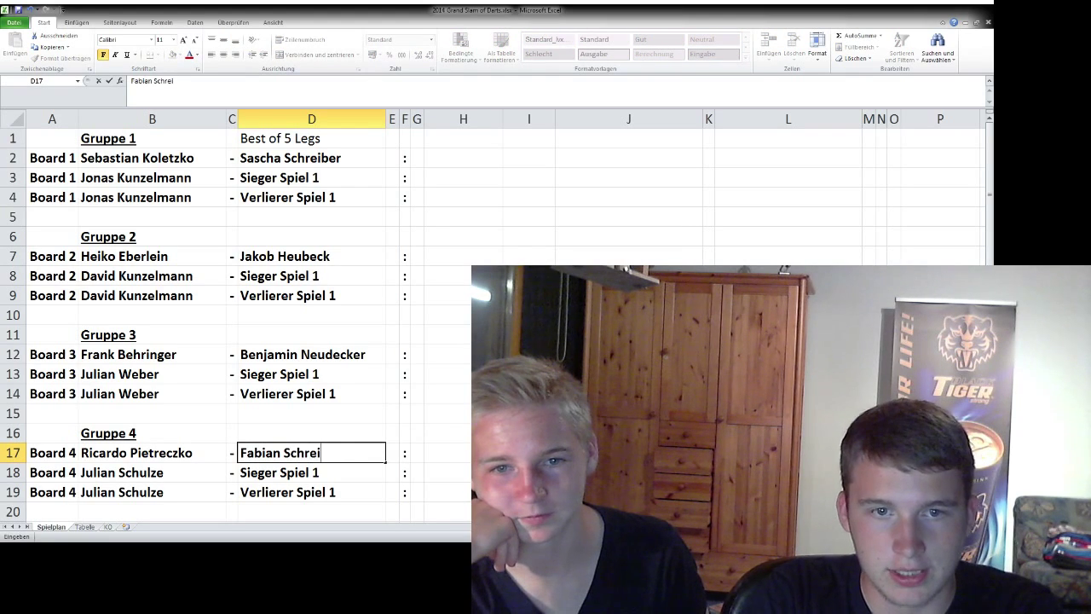
key("Up")
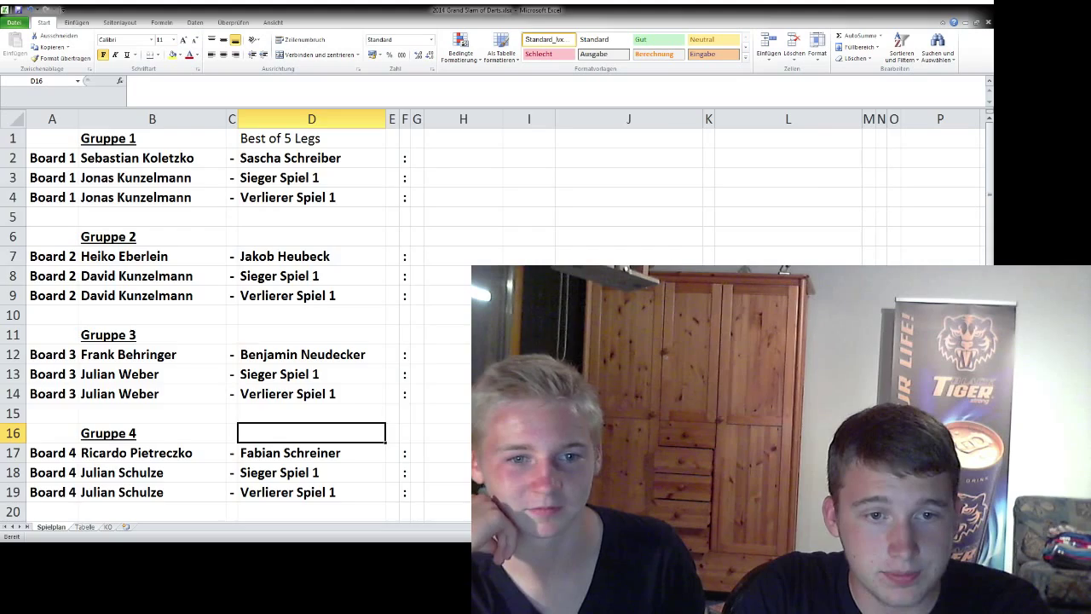
- Enter the same player as Gruppe 4's third entry in Tabelle B24
key("ctrl+Page_Down")
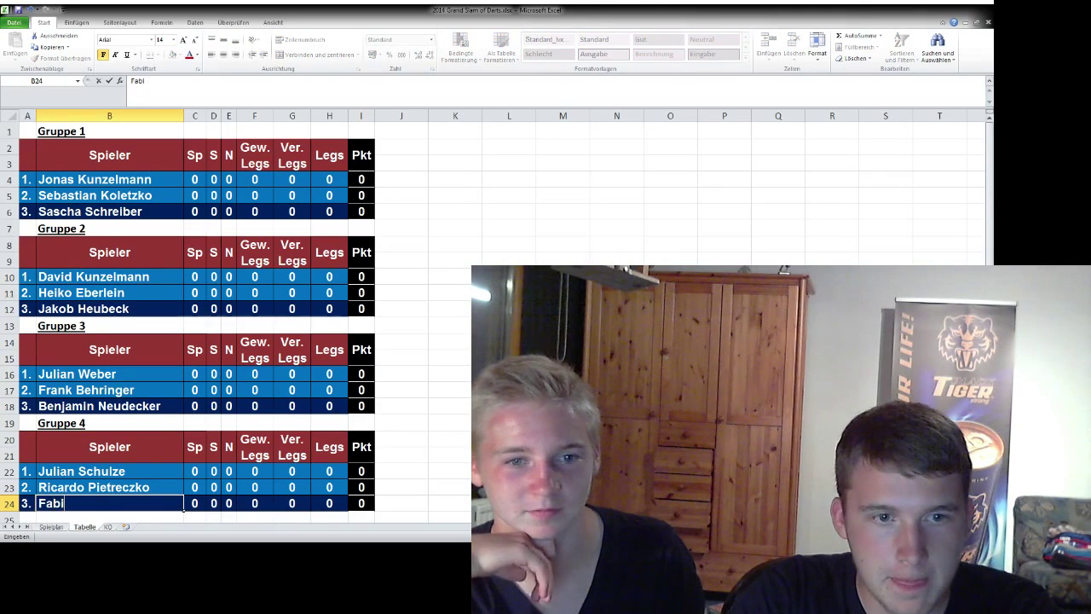
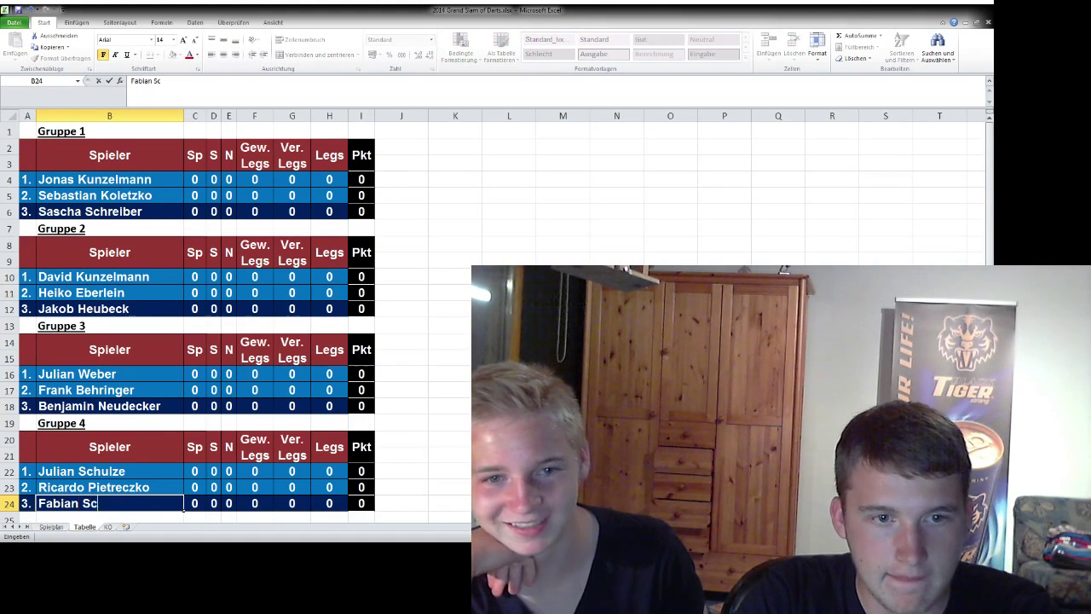
left_click(94, 487)
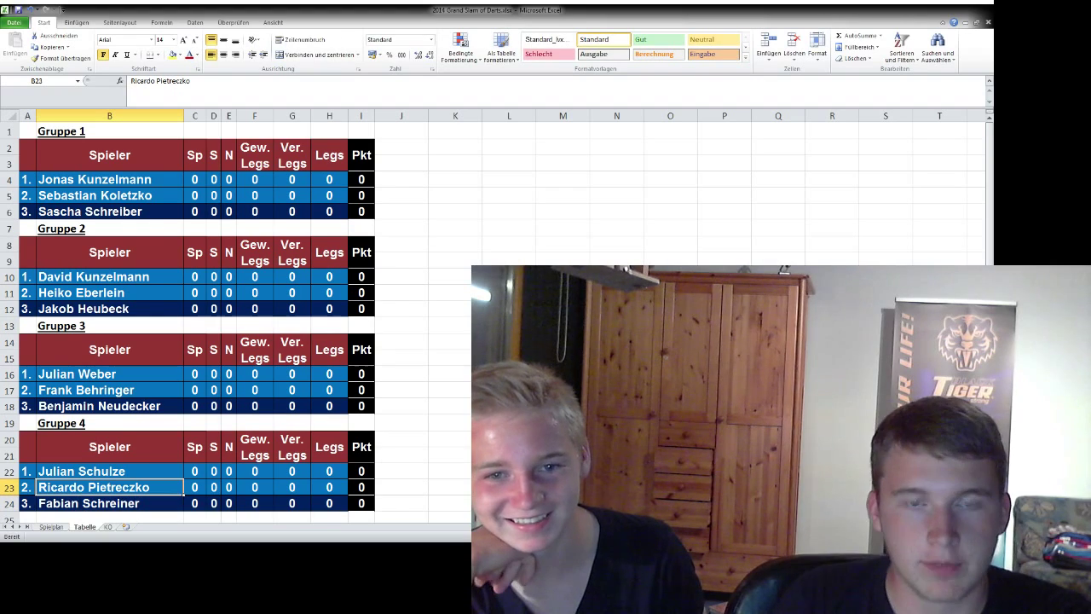
left_click(402, 341)
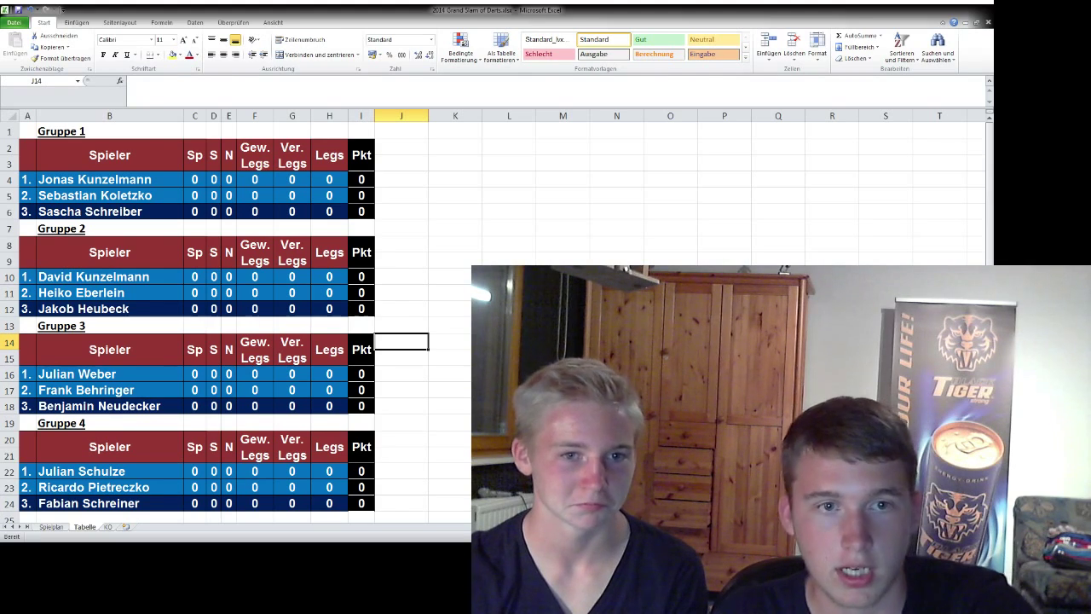
left_click(110, 292)
left_click(401, 292)
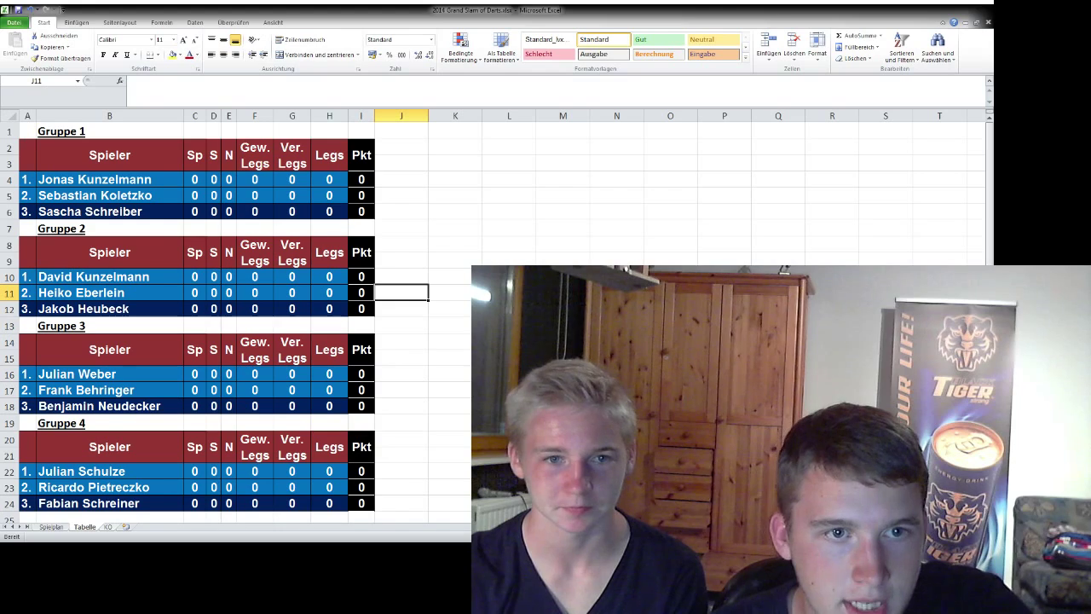
- View the KO sheet, browse Tabelle's column B names for Gruppe 1–4, then return to Spielplan
key("ctrl+Page_Down")
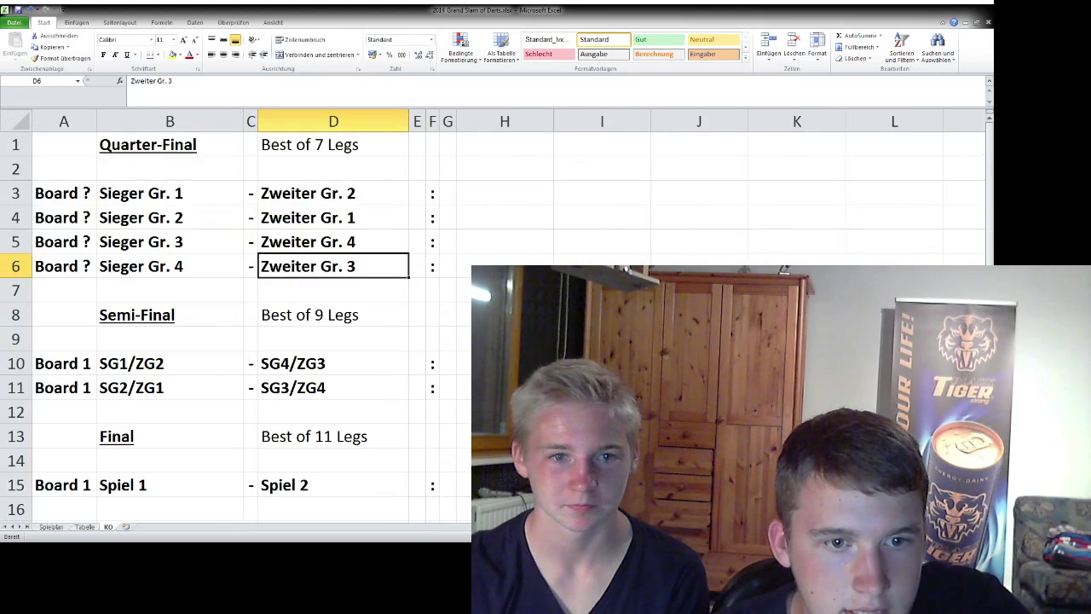
key("ctrl+Page_Up")
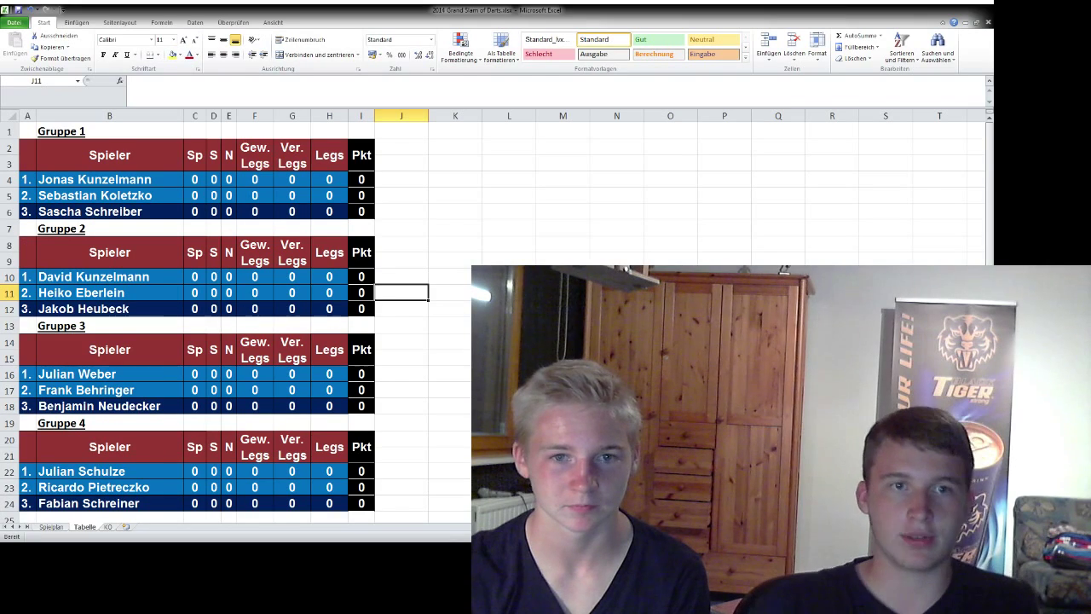
key("Left")
key("Left")
key("Left")
key("Left")
key("Left")
key("Left")
key("Left")
key("Left")
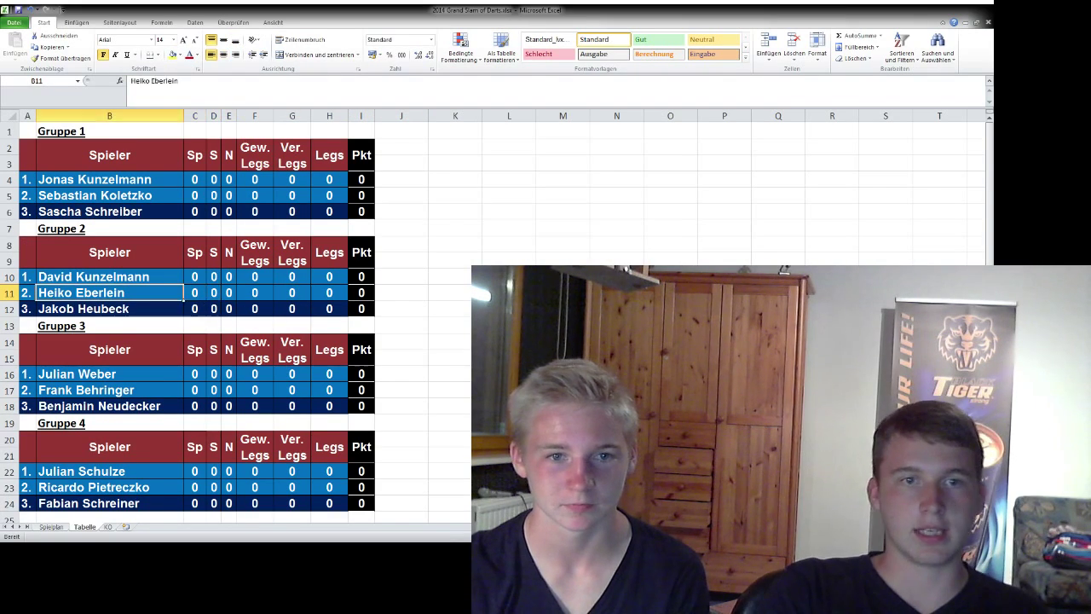
key("Up")
key("Up")
key("Up")
key("Up")
key("Down")
key("Down")
key("Down")
key("Down")
key("Up")
key("Up")
key("Up")
key("Up")
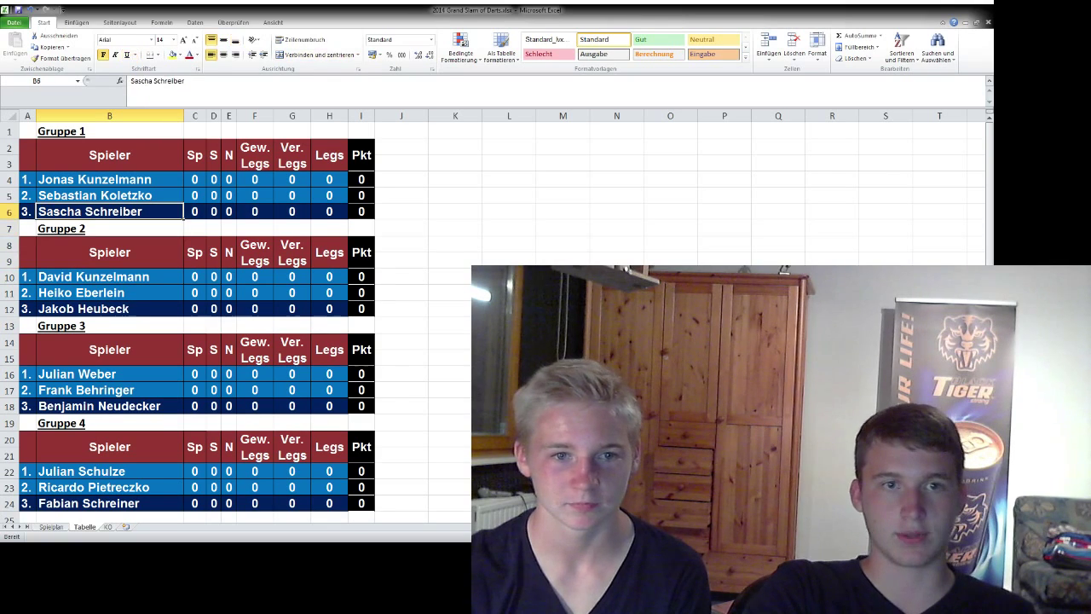
key("Down")
left_click(110, 373)
key("Down")
key("Down")
key("Down")
key("Down")
key("Down")
key("Down")
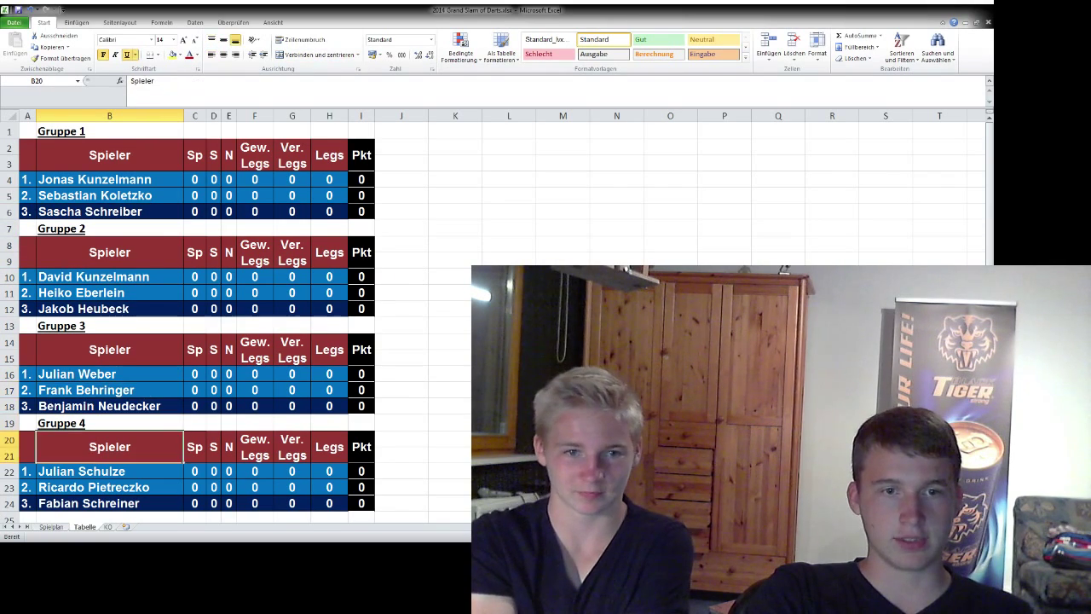
key("Up")
key("Up")
key("Up")
key("Up")
key("Up")
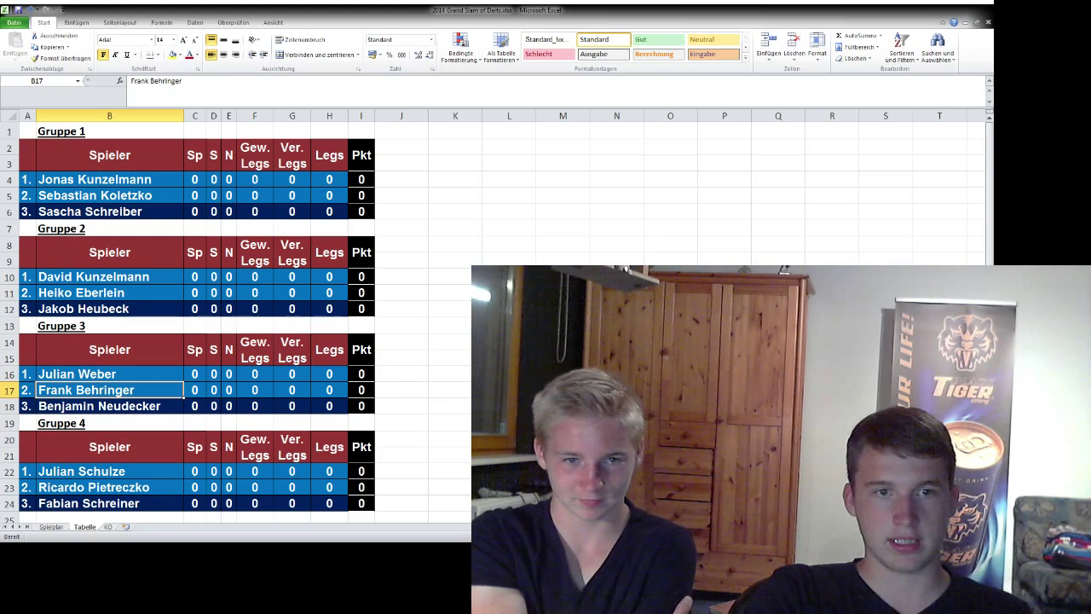
key("Down")
key("Down")
key("Down")
key("Down")
key("Down")
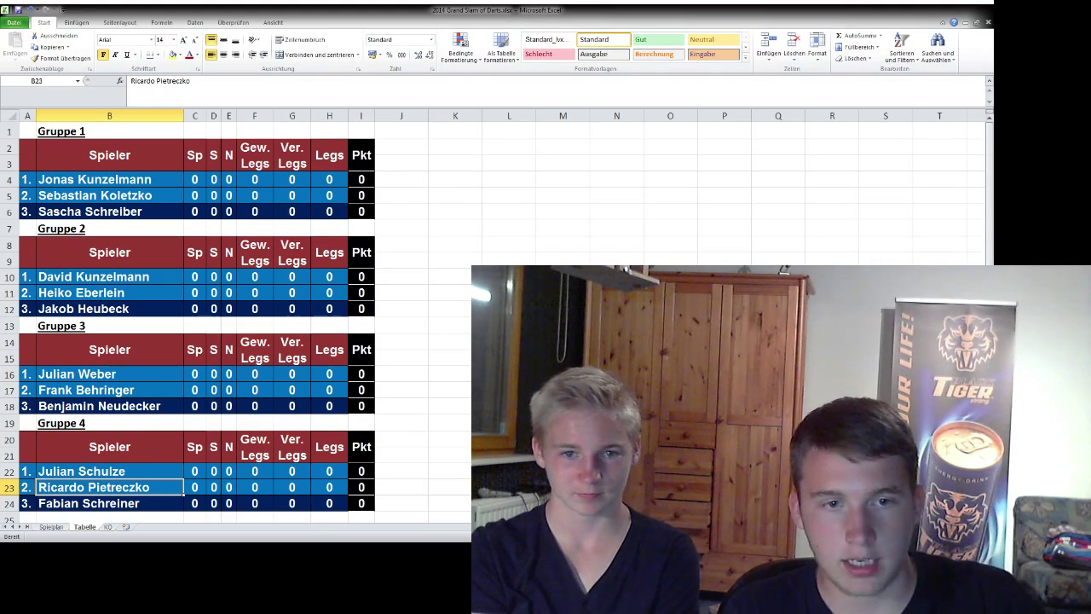
key("ctrl+Page_Up")
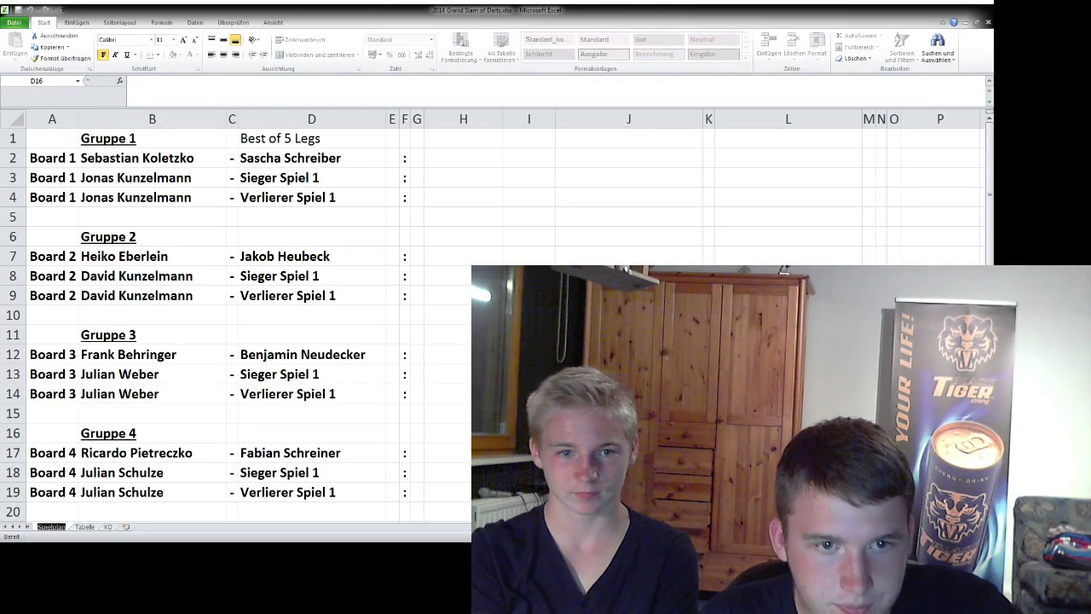
key("Up")
key("Up")
key("Return")
key("Up")
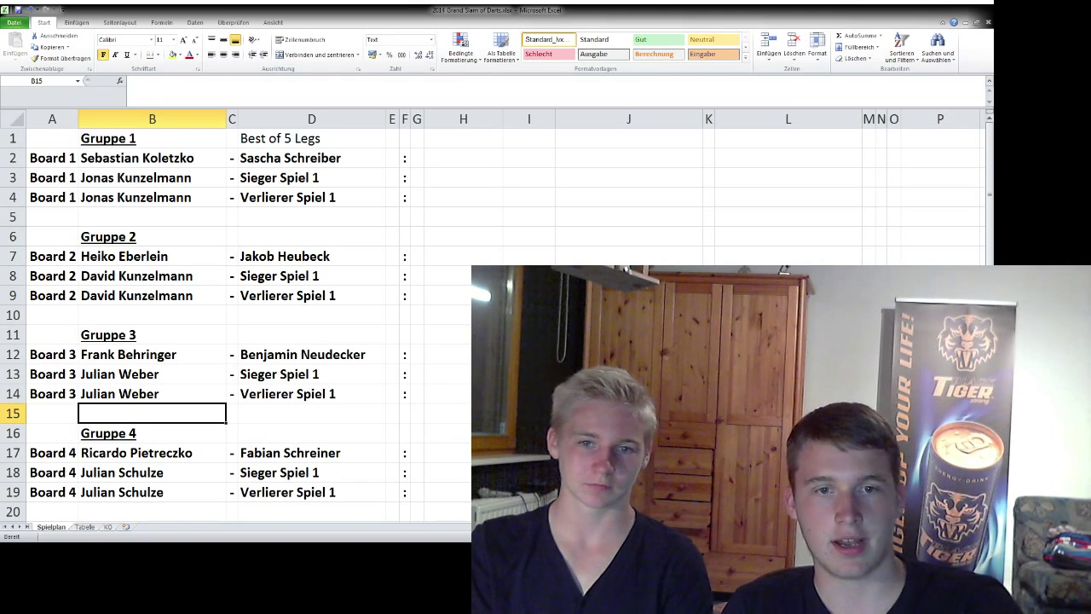
key("alt+Tab")
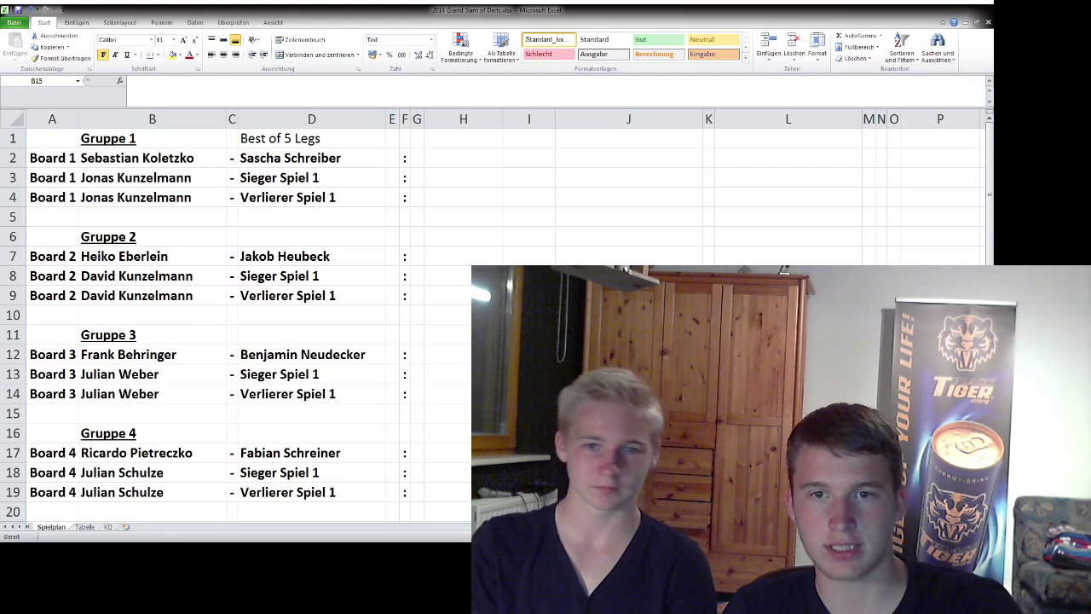